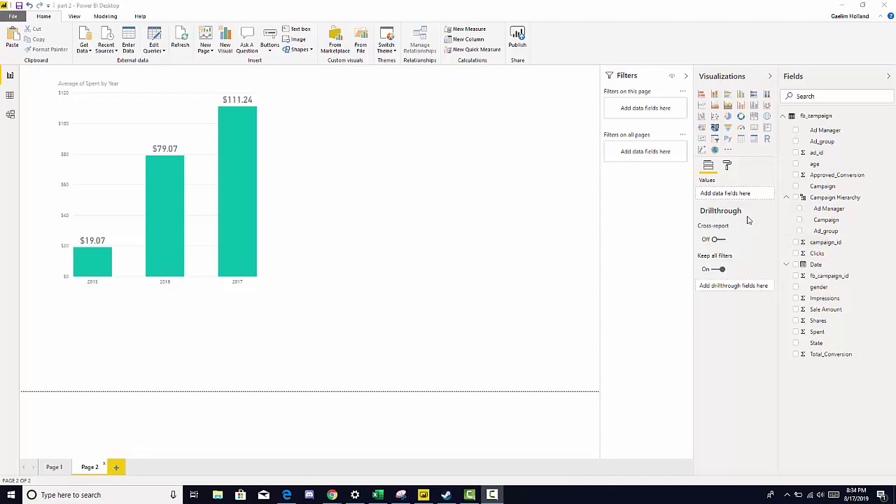
Step: Build a Campaign Hierarchy table beside the bar chart, convert it to a matrix, and size it
{"action": "left_click", "coordinate": [796, 198]}
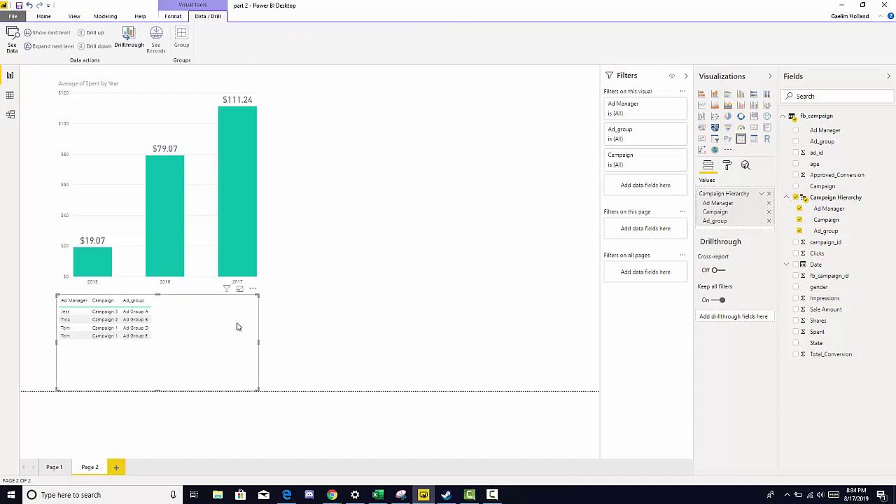
{"action": "left_click_drag", "start_coordinate": [285, 320], "coordinate": [499, 124]}
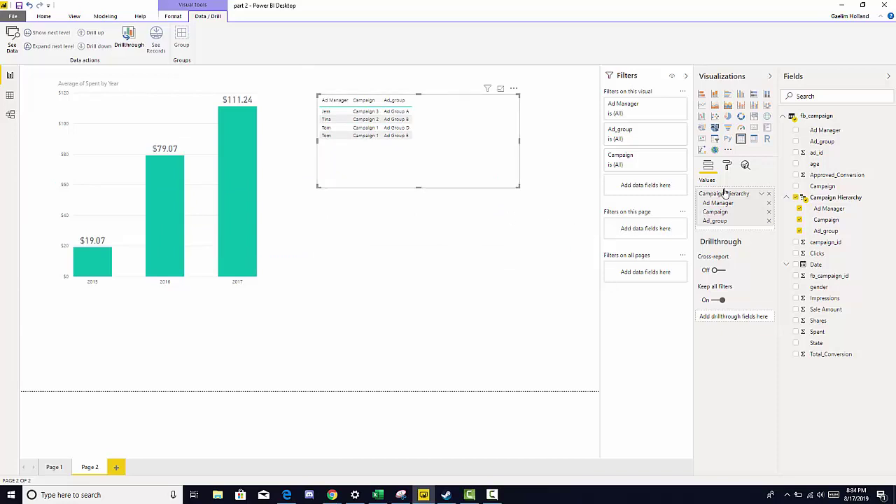
{"action": "left_click", "coordinate": [755, 139]}
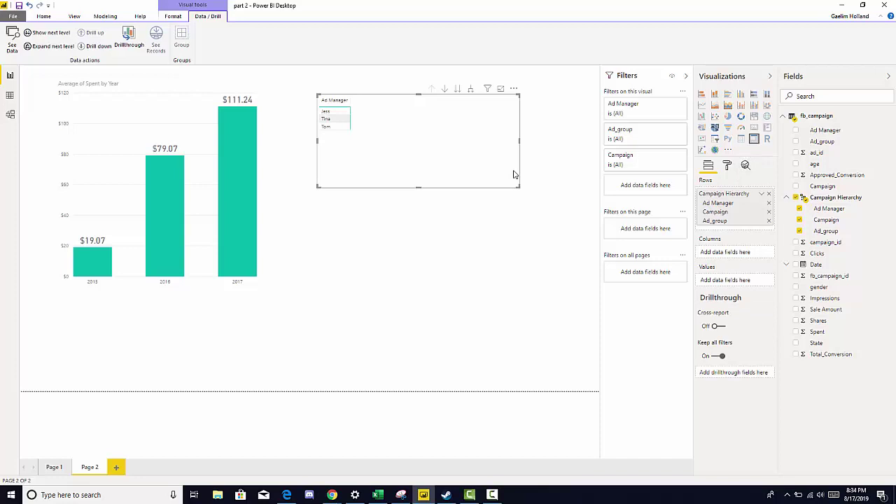
{"action": "left_click_drag", "start_coordinate": [516, 184], "coordinate": [526, 211]}
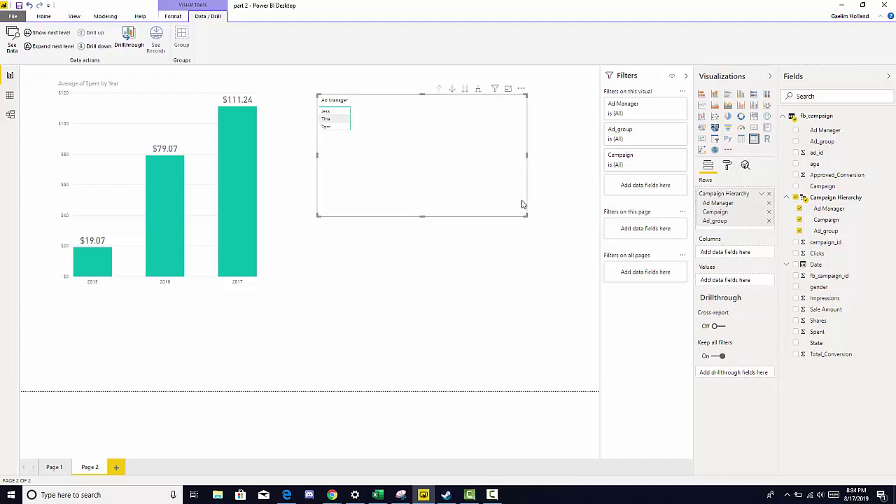
{"action": "left_click_drag", "start_coordinate": [390, 98], "coordinate": [393, 112]}
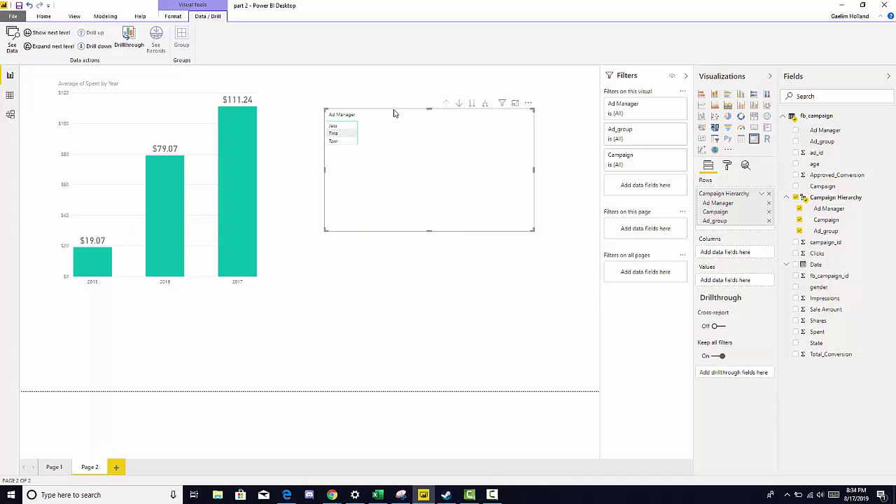
Step: Add Spent to the matrix values, summarized as Average, giving a $62.72 total
{"action": "left_click", "coordinate": [796, 332]}
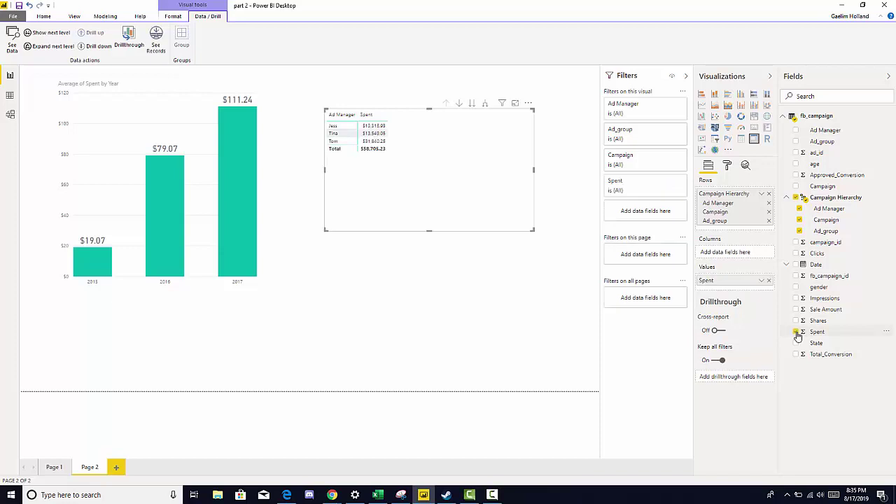
{"action": "left_click_drag", "start_coordinate": [462, 174], "coordinate": [462, 190]}
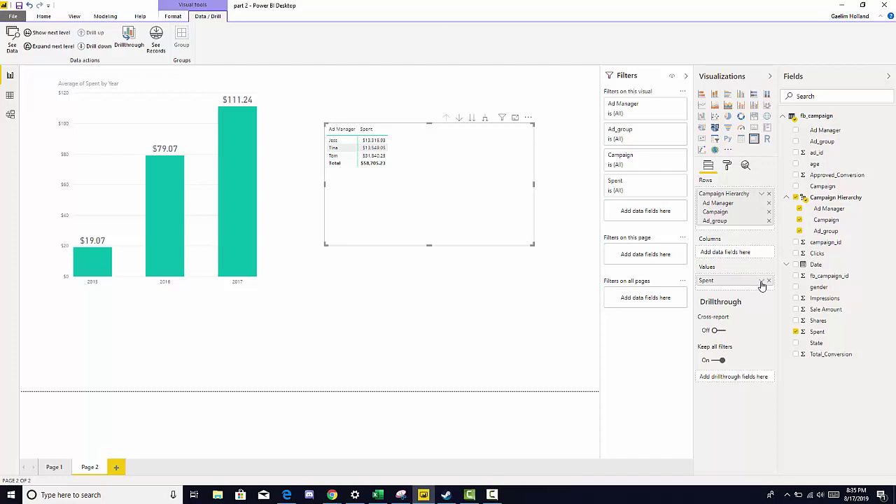
{"action": "left_click", "coordinate": [762, 280]}
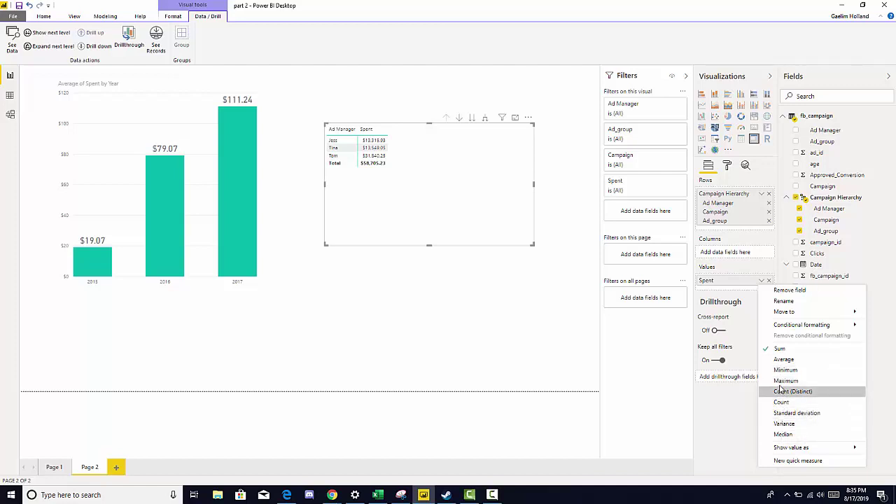
{"action": "left_click", "coordinate": [784, 360]}
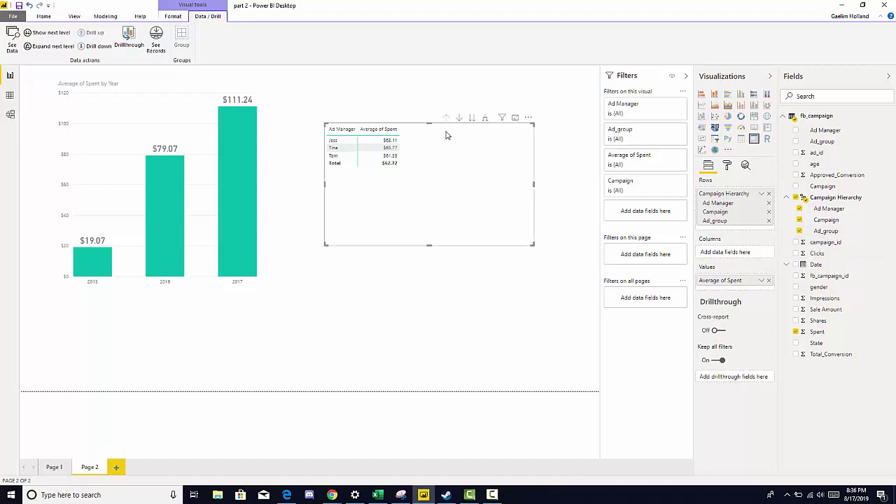
Step: Expand the matrix to all Campaign and Ad Group levels, then view the fb_campaign table's 936 rows
{"action": "left_click", "coordinate": [483, 119]}
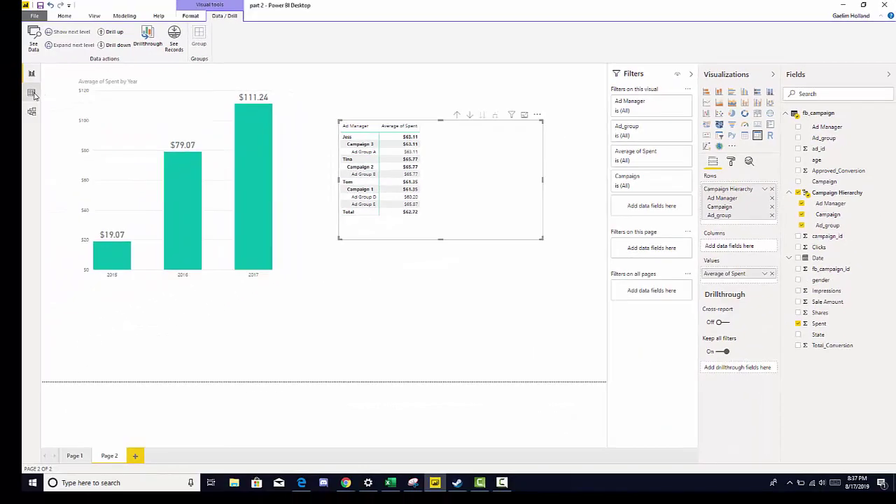
{"action": "left_click", "coordinate": [32, 94]}
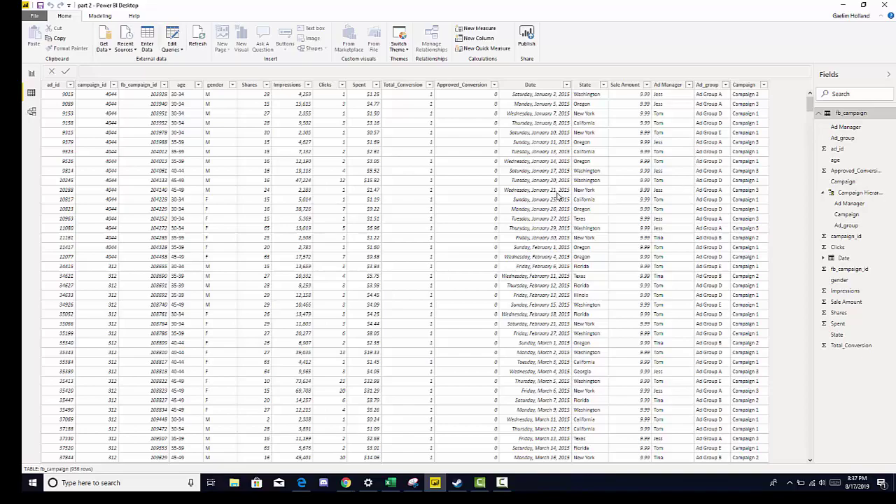
{"action": "scroll", "coordinate": [564, 150], "scroll_direction": "down", "scroll_amount": 15}
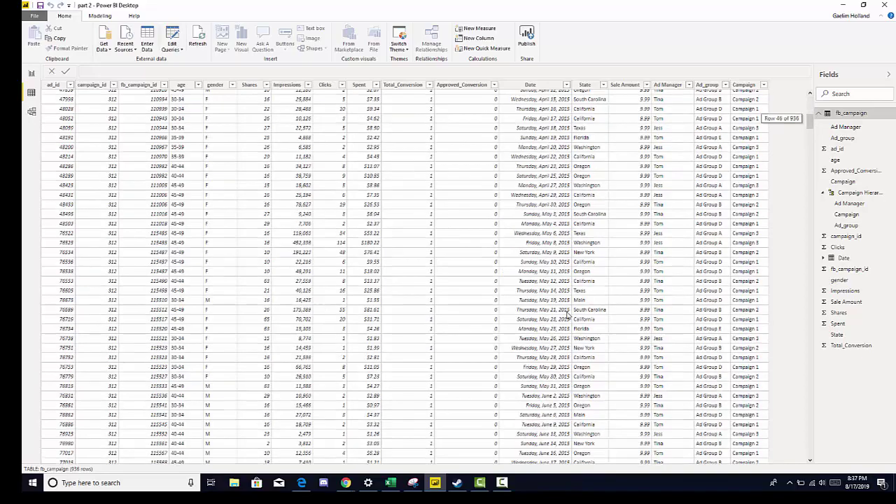
{"action": "scroll", "coordinate": [553, 210], "scroll_direction": "up", "scroll_amount": 8}
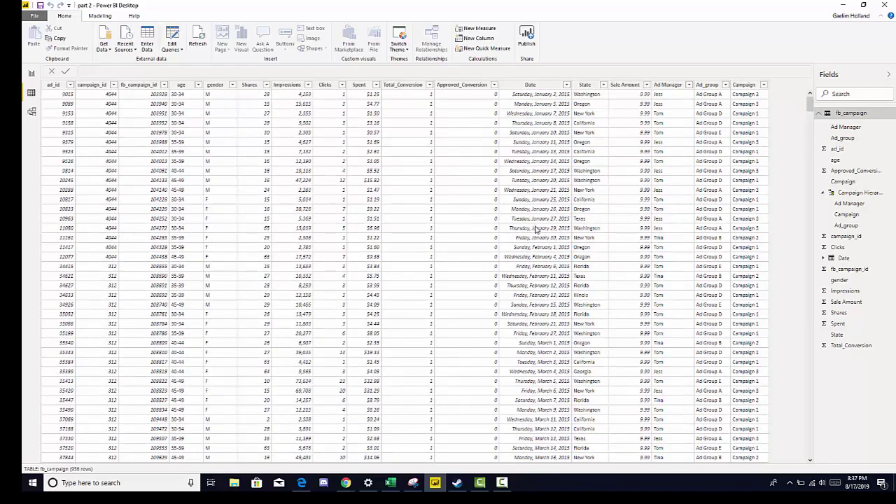
{"action": "scroll", "coordinate": [553, 256], "scroll_direction": "up", "scroll_amount": 3}
{"action": "scroll", "coordinate": [561, 266], "scroll_direction": "down", "scroll_amount": 8}
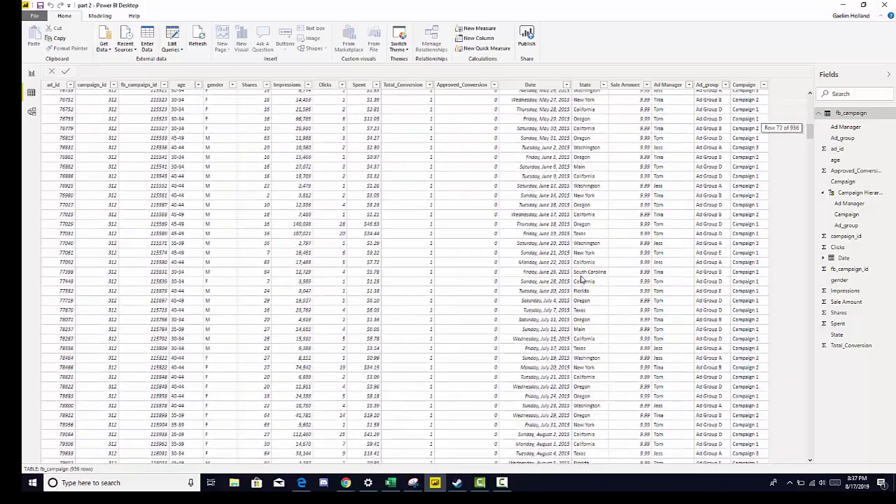
{"action": "scroll", "coordinate": [581, 275], "scroll_direction": "down", "scroll_amount": 4}
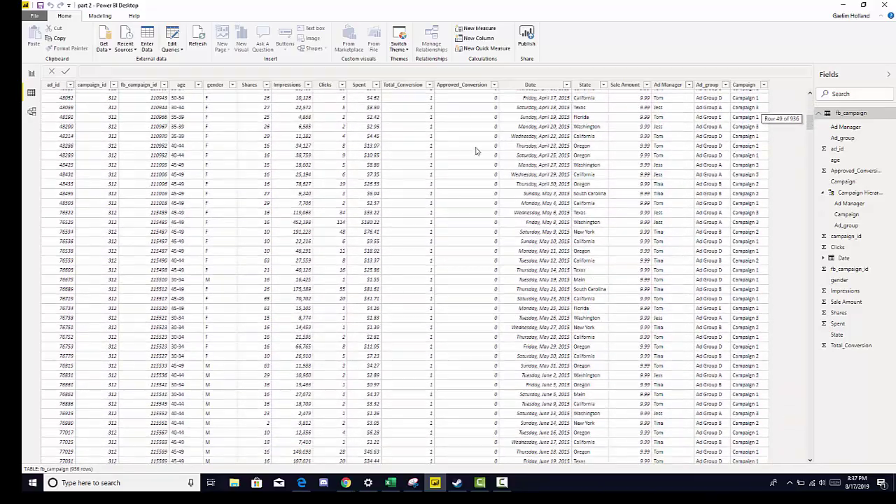
Step: Add Count of Ad_group (936 total) to the matrix, drill up to Ad Manager rows, and shrink it
{"action": "left_click", "coordinate": [32, 74]}
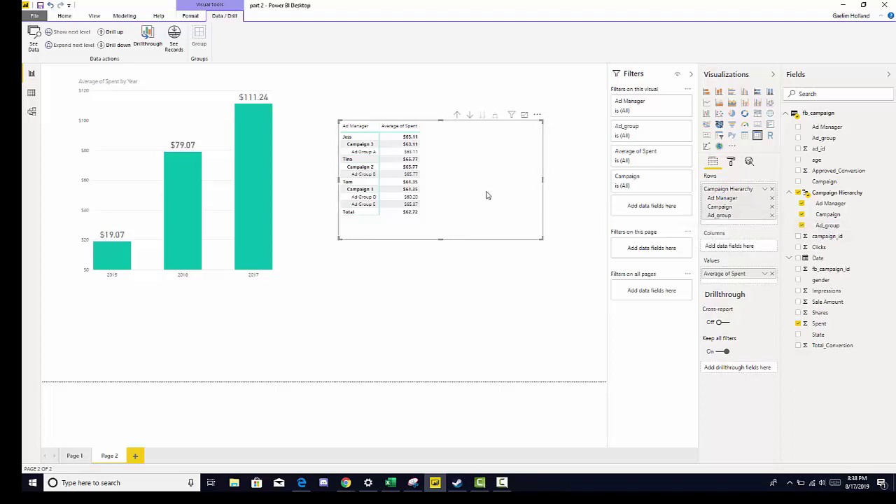
{"action": "left_click_drag", "start_coordinate": [823, 227], "coordinate": [734, 280]}
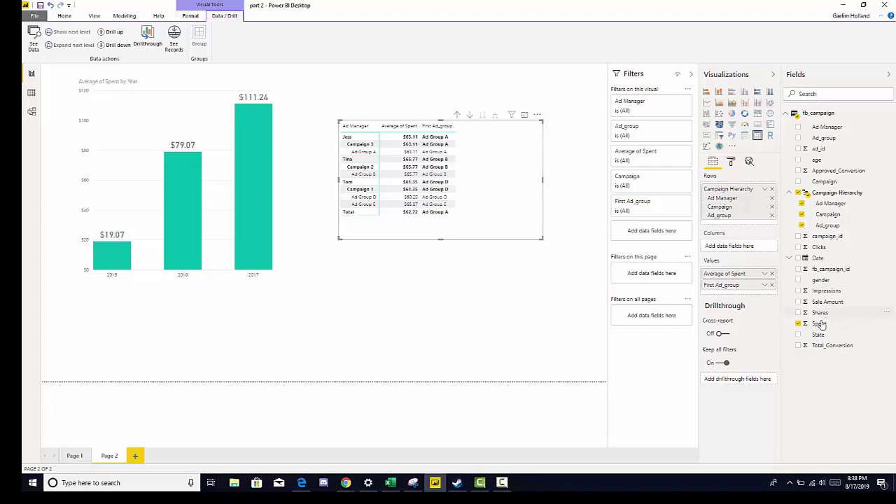
{"action": "left_click", "coordinate": [764, 286]}
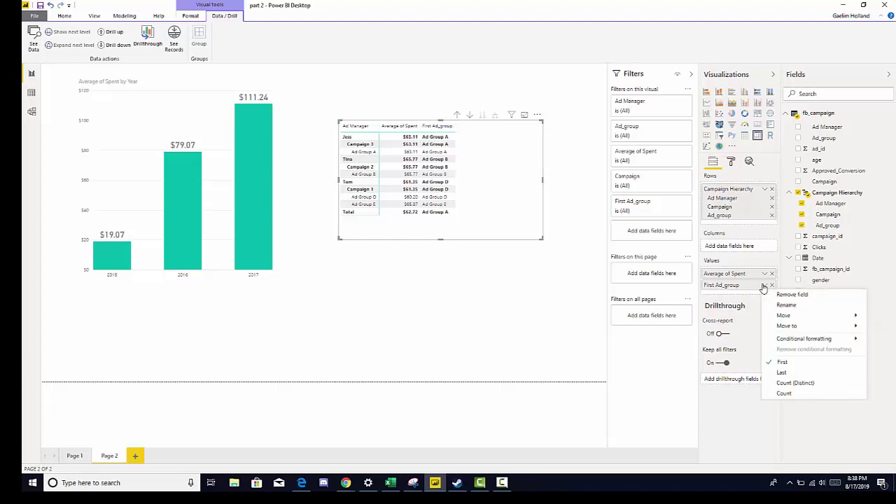
{"action": "left_click", "coordinate": [783, 393]}
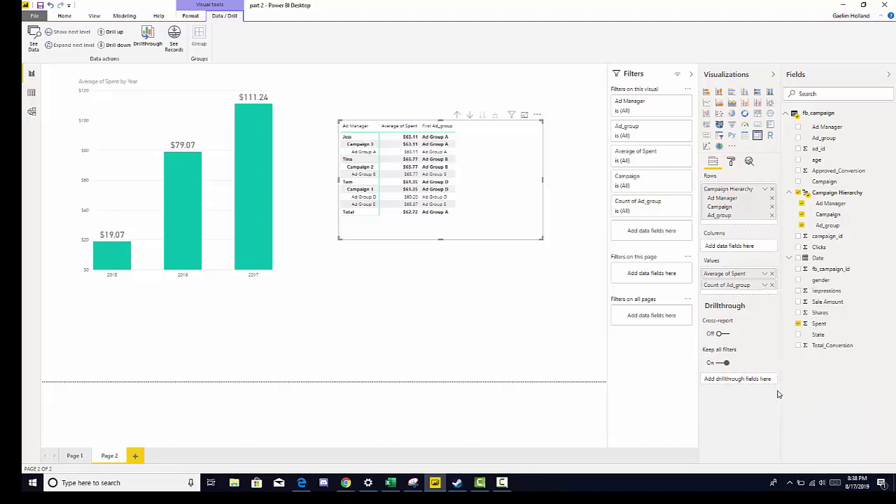
{"action": "left_click", "coordinate": [456, 116]}
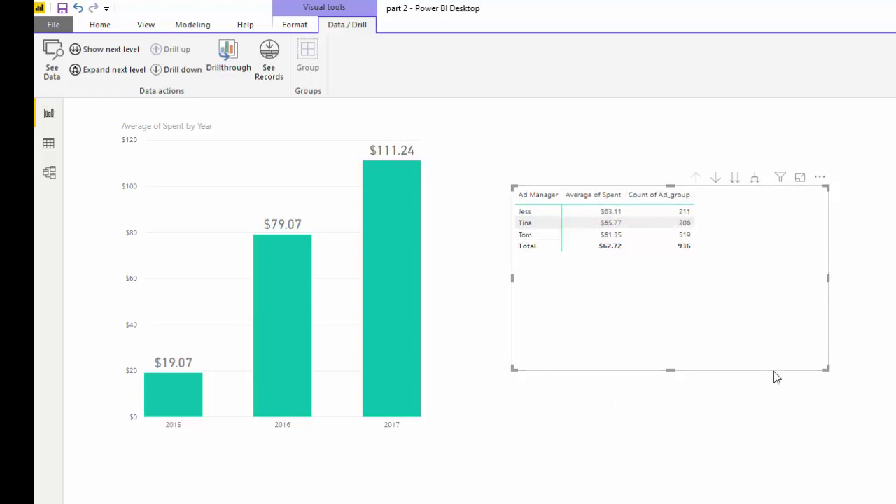
{"action": "left_click_drag", "start_coordinate": [826, 366], "coordinate": [810, 306]}
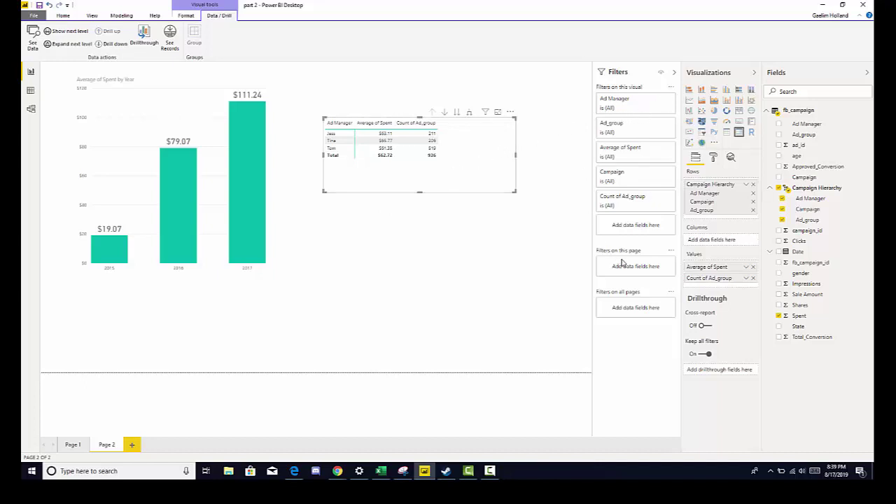
{"action": "left_click", "coordinate": [658, 100]}
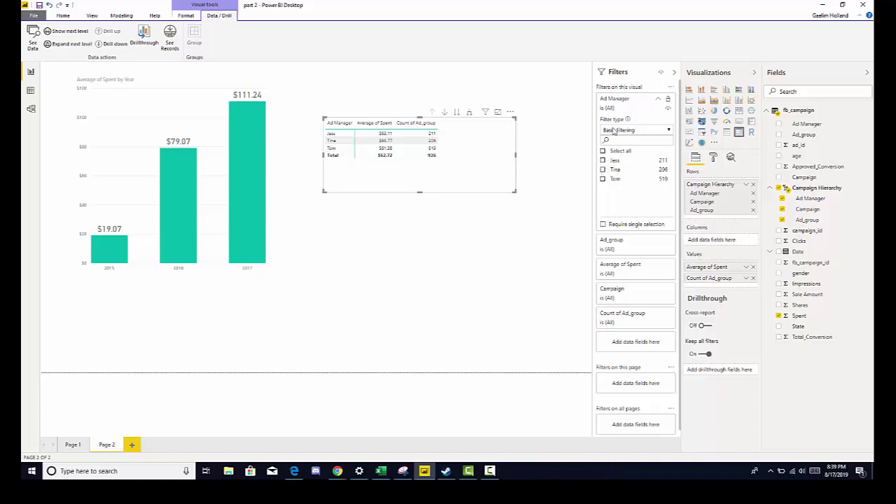
{"action": "left_click", "coordinate": [658, 100]}
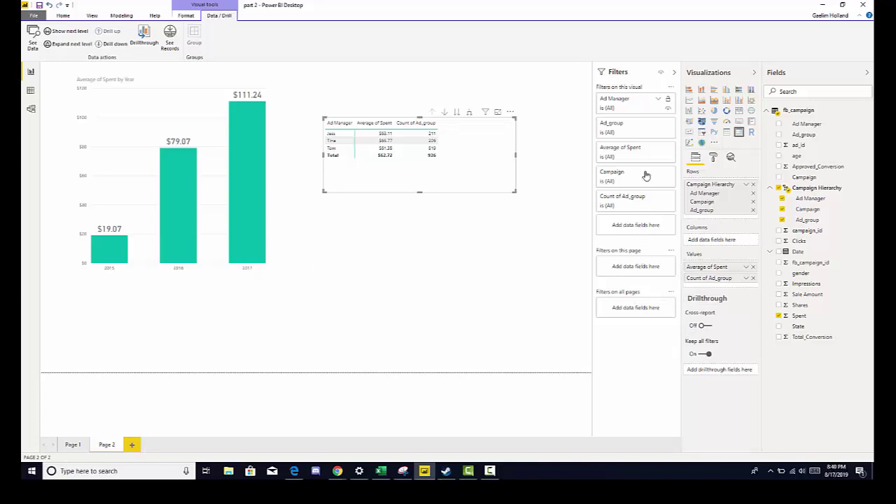
{"action": "left_click", "coordinate": [657, 101]}
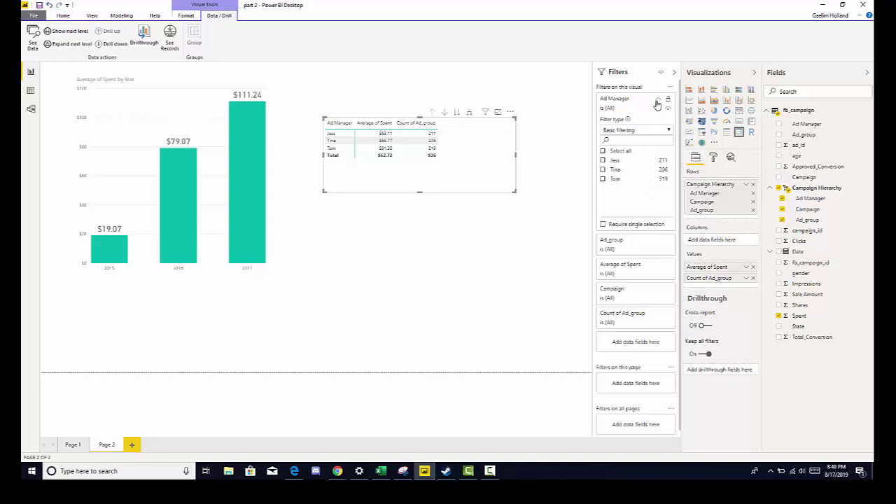
{"action": "left_click", "coordinate": [603, 160]}
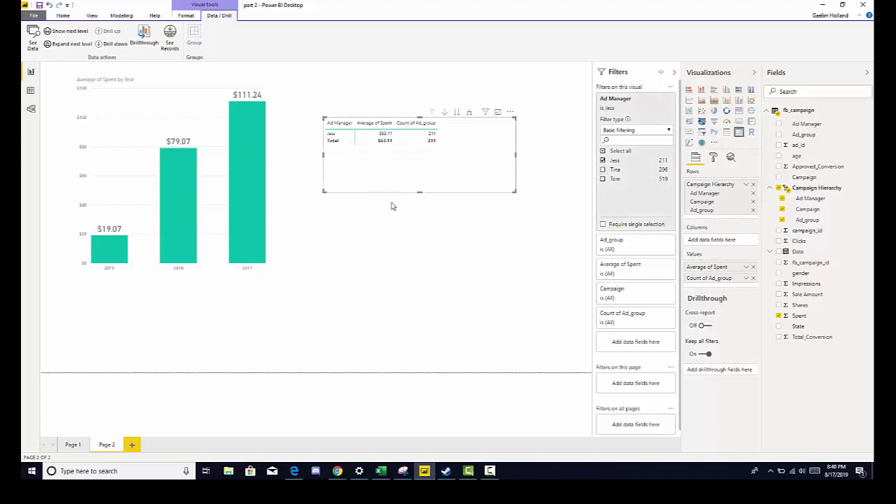
{"action": "left_click", "coordinate": [603, 161]}
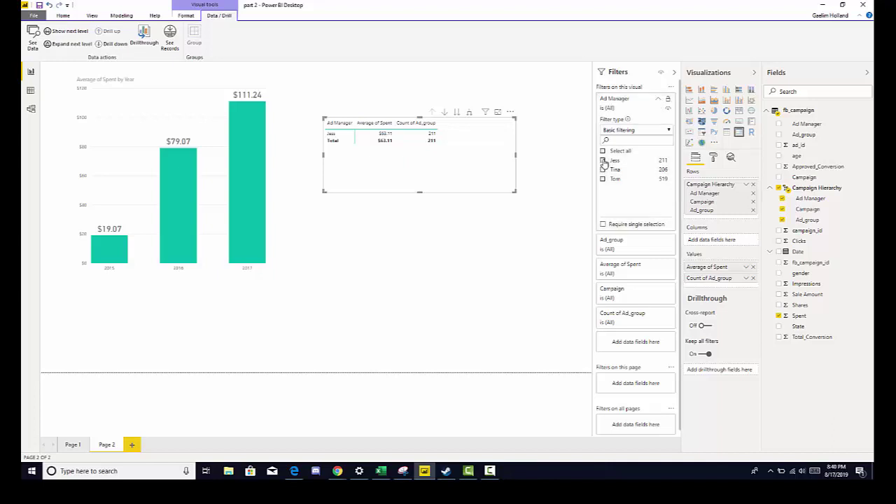
{"action": "left_click", "coordinate": [657, 99]}
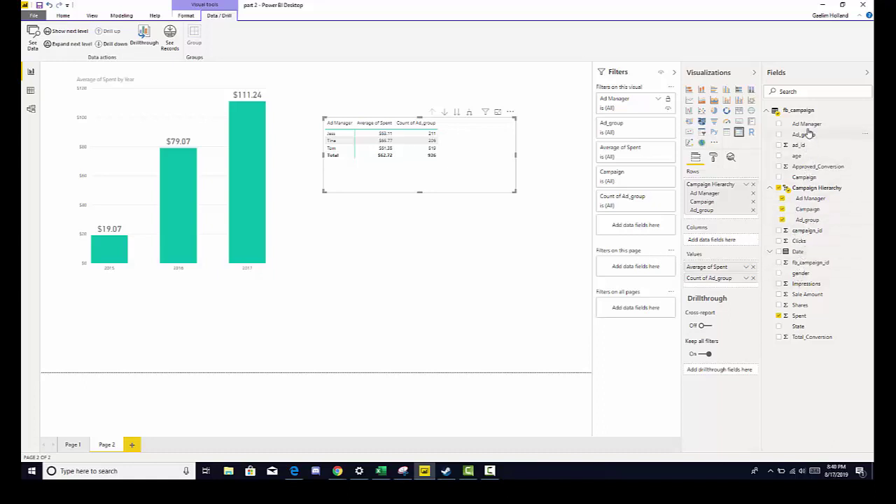
Step: Add Ad Manager as a page-level filter, test it with Jess, and leave it at (All)
{"action": "left_click_drag", "start_coordinate": [799, 142], "coordinate": [645, 272]}
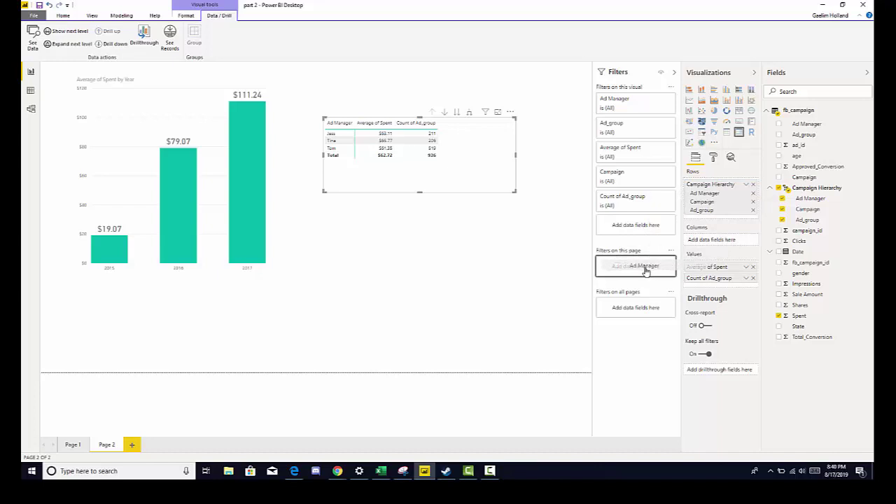
{"action": "left_click_drag", "start_coordinate": [646, 272], "coordinate": [645, 274]}
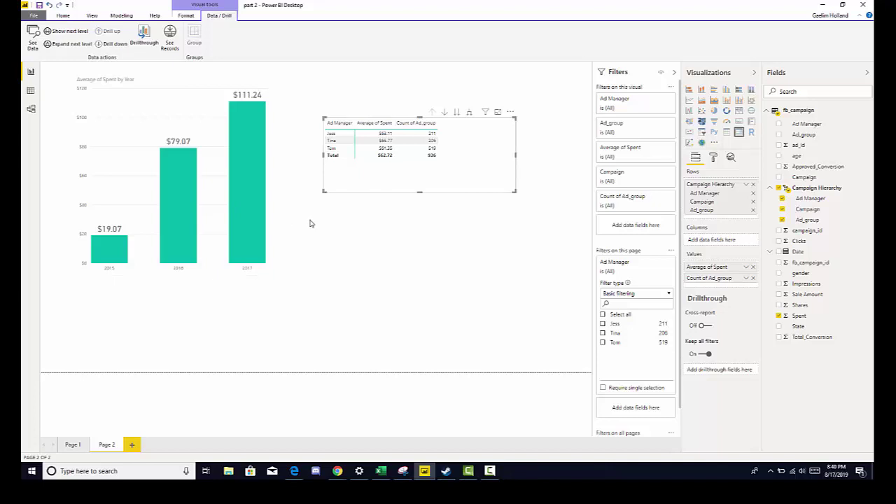
{"action": "left_click", "coordinate": [603, 325]}
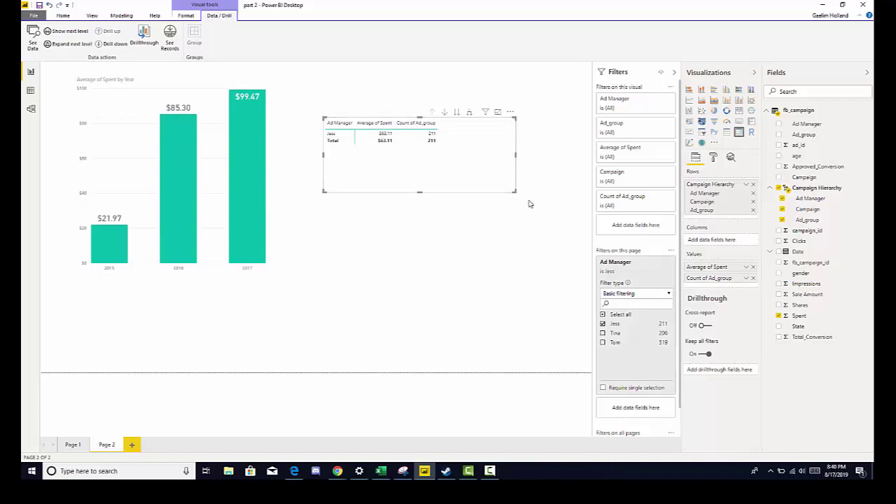
{"action": "left_click", "coordinate": [661, 262]}
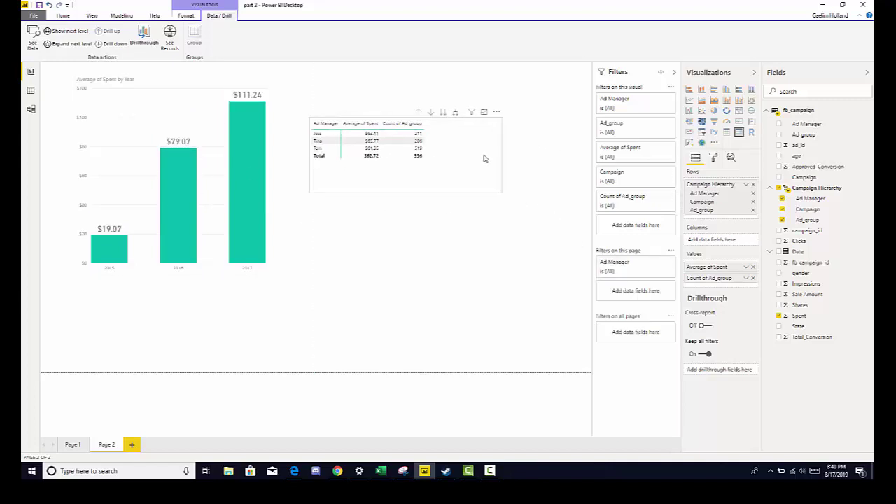
Step: Create a slicer filled with the Ad Manager field and position it below the matrix
{"action": "left_click_drag", "start_coordinate": [483, 159], "coordinate": [491, 159]}
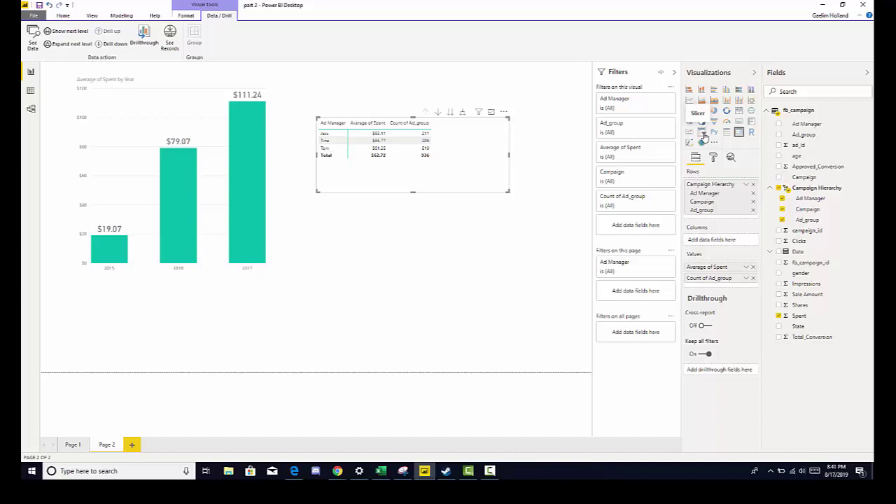
{"action": "left_click", "coordinate": [563, 225]}
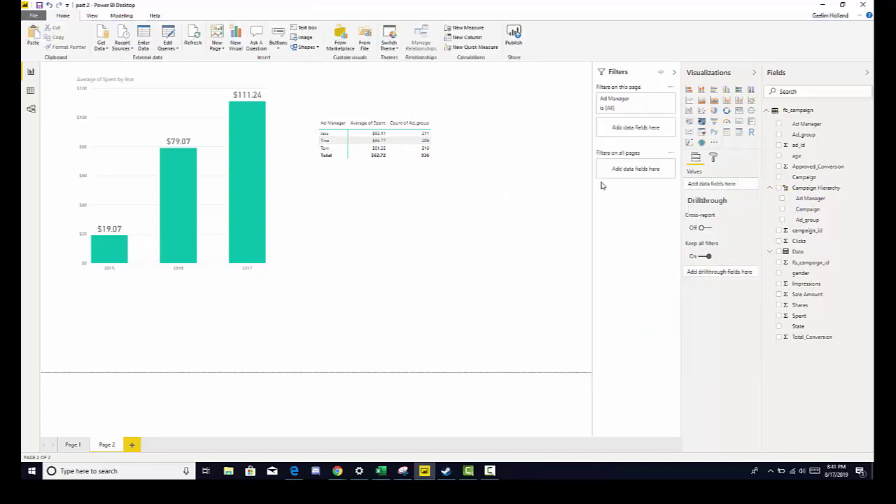
{"action": "double_click", "coordinate": [562, 188]}
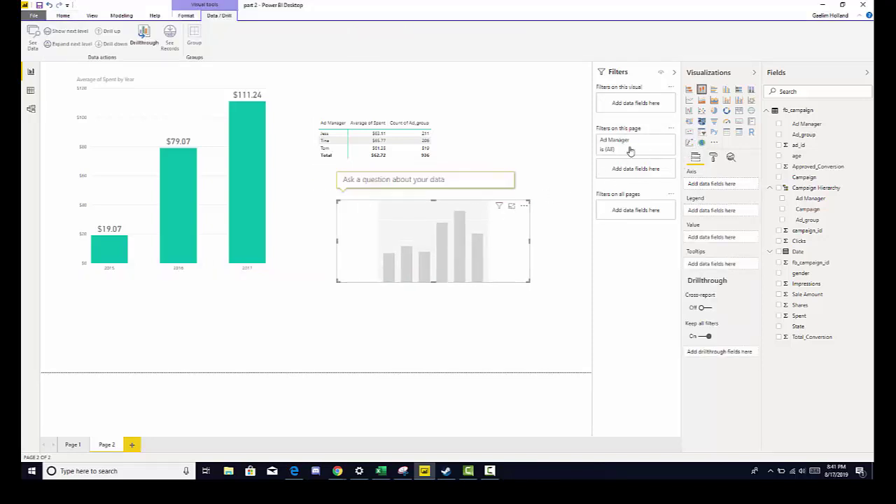
{"action": "left_click", "coordinate": [702, 132]}
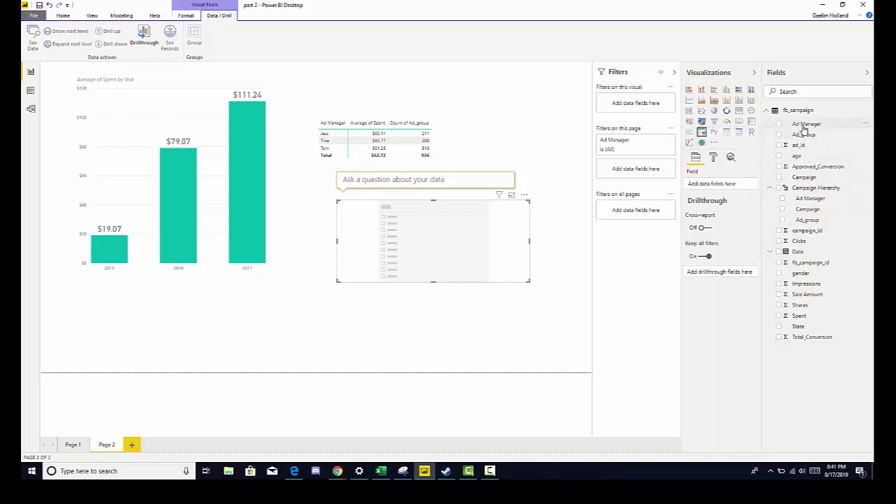
{"action": "left_click", "coordinate": [779, 124]}
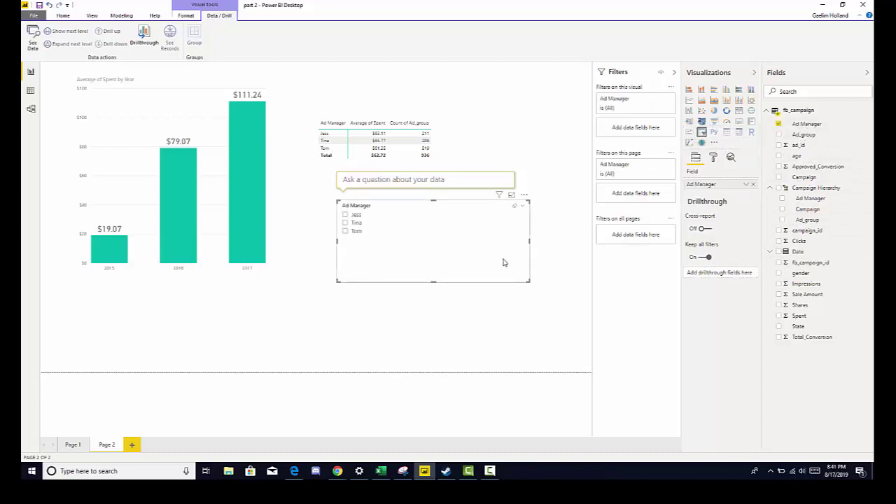
{"action": "left_click_drag", "start_coordinate": [504, 259], "coordinate": [501, 268]}
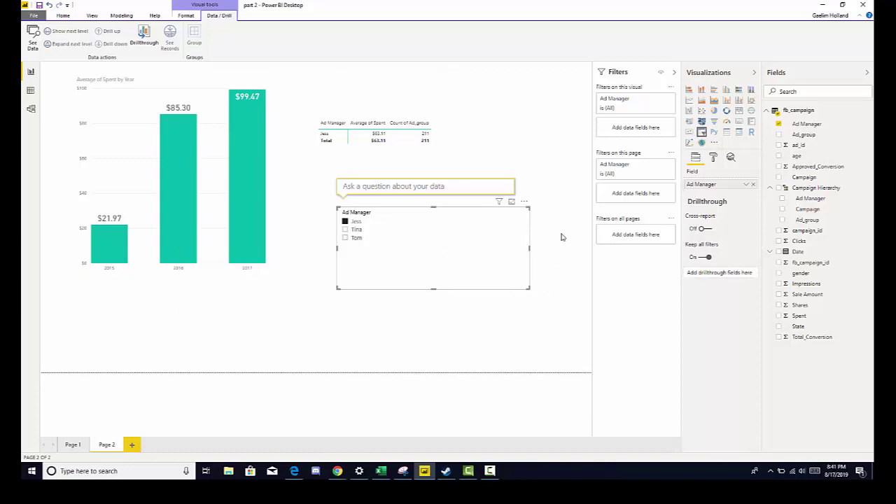
{"action": "left_click", "coordinate": [530, 184]}
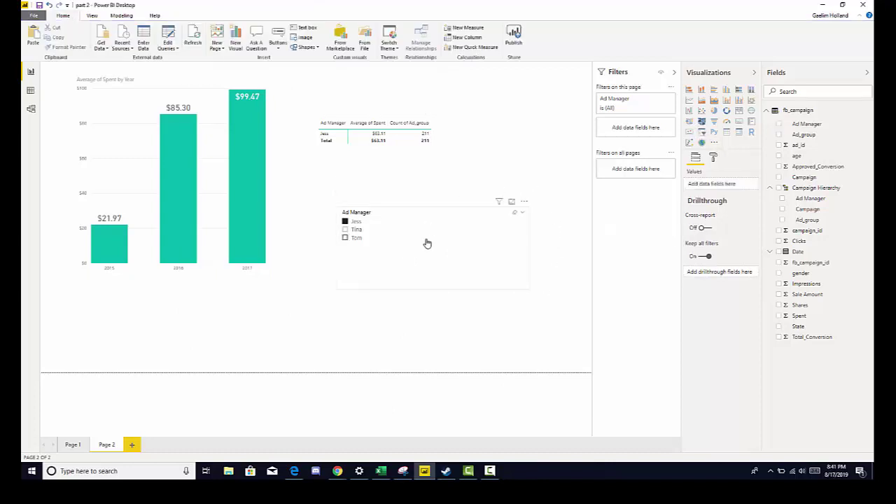
{"action": "left_click", "coordinate": [424, 275]}
{"action": "left_click_drag", "start_coordinate": [424, 276], "coordinate": [440, 261]}
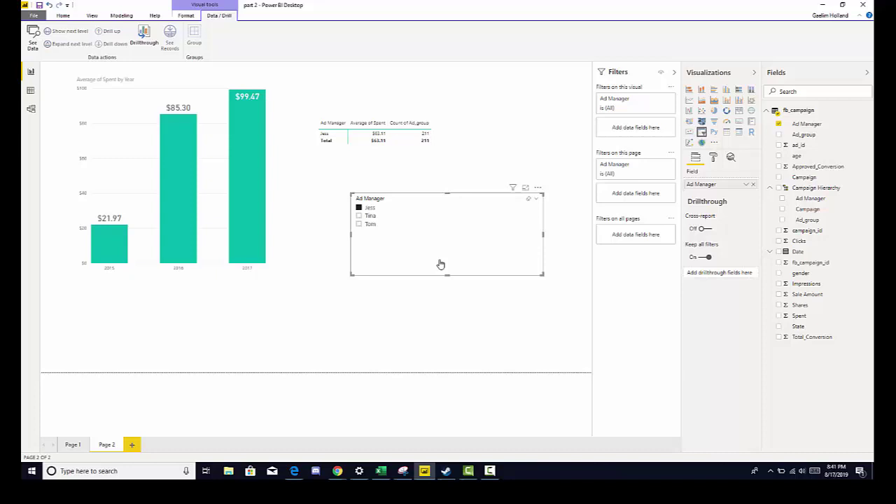
Step: Test the slicer with Tina and Tom, clear the selection, and shrink it to fit its list
{"action": "left_click", "coordinate": [361, 217]}
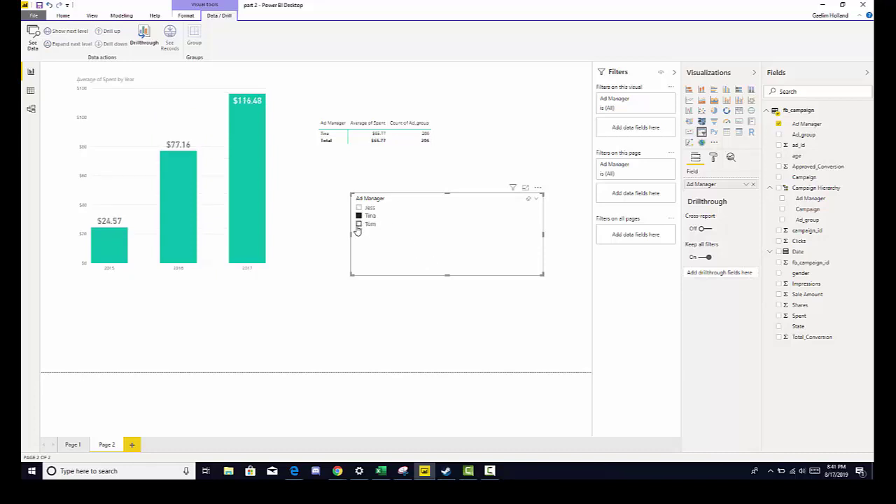
{"action": "left_click", "coordinate": [358, 225]}
{"action": "left_click", "coordinate": [358, 216]}
{"action": "left_click", "coordinate": [359, 208]}
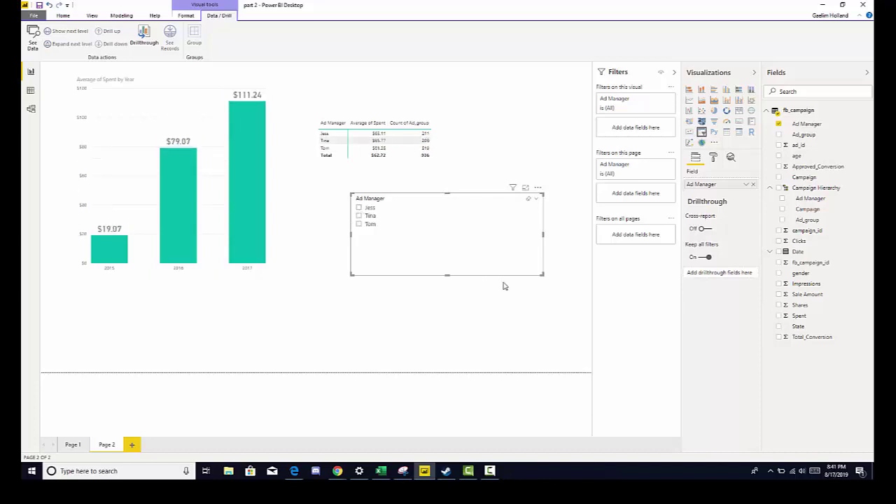
{"action": "left_click_drag", "start_coordinate": [543, 273], "coordinate": [426, 262]}
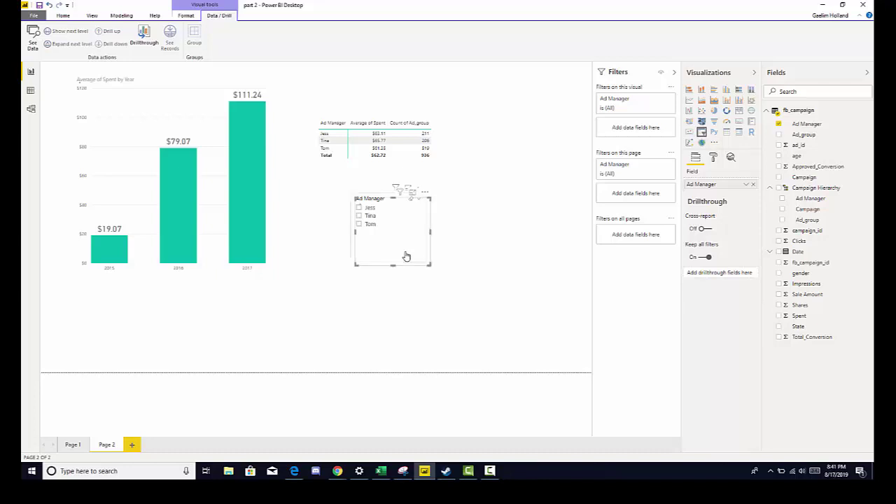
Step: Duplicate the Ad Manager slicer beside the original and switch its field to Campaign
{"action": "key", "text": "ctrl+c"}
{"action": "key", "text": "ctrl+v"}
{"action": "left_click_drag", "start_coordinate": [410, 254], "coordinate": [482, 251]}
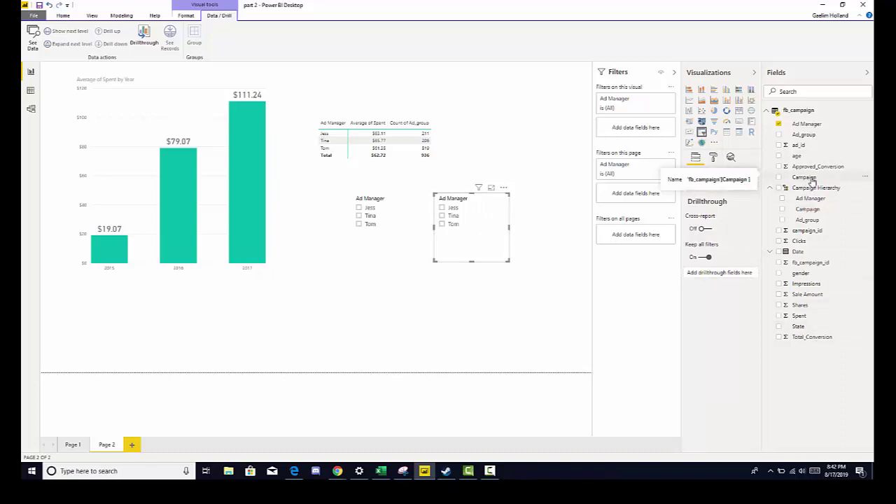
{"action": "left_click_drag", "start_coordinate": [814, 181], "coordinate": [731, 189]}
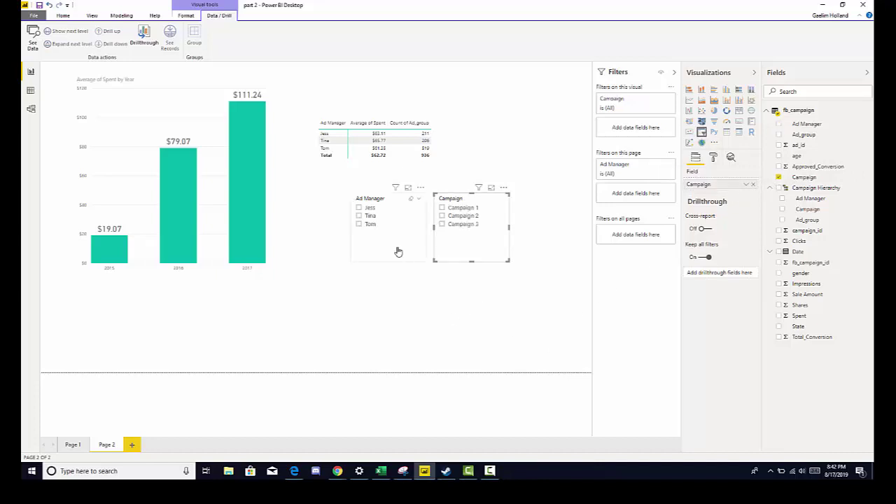
Step: Test Campaign 1, 2 and 3, clear the selection, and shorten the Campaign slicer
{"action": "left_click", "coordinate": [442, 209]}
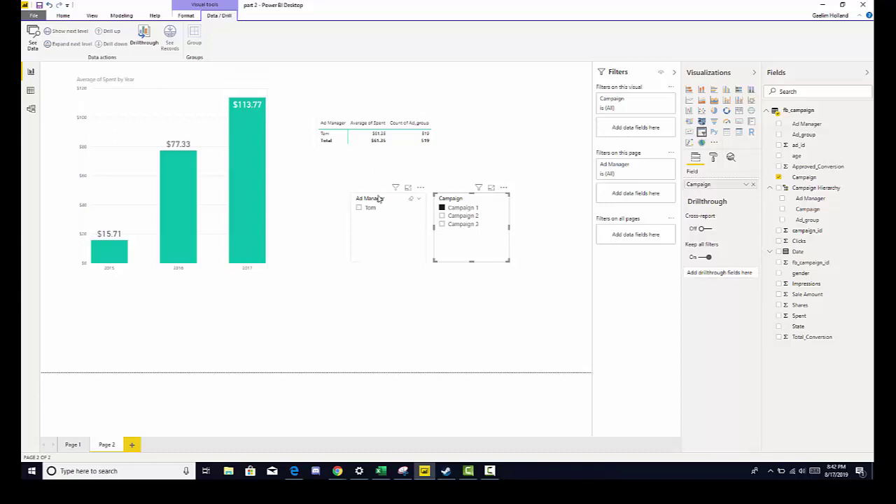
{"action": "left_click", "coordinate": [442, 216]}
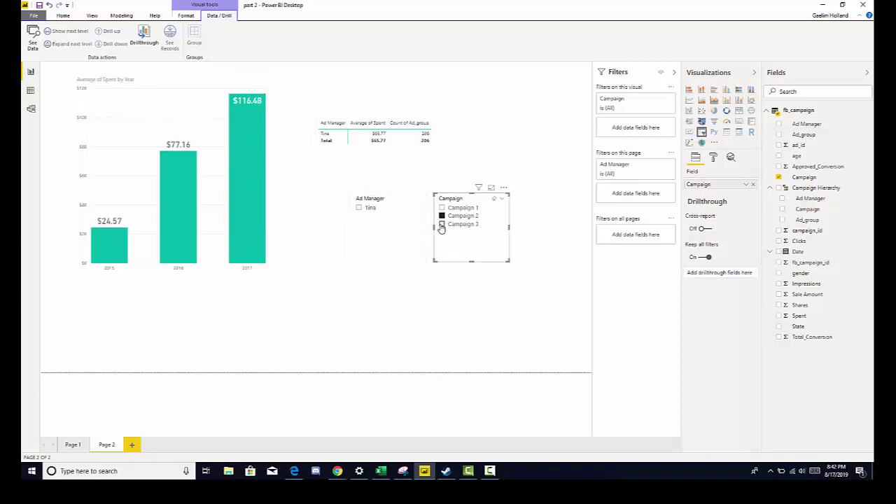
{"action": "left_click", "coordinate": [442, 224]}
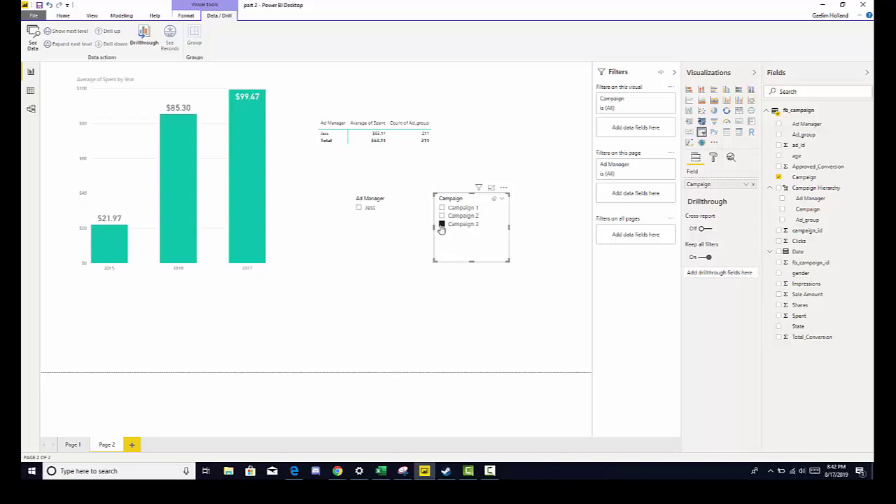
{"action": "left_click", "coordinate": [442, 224]}
{"action": "left_click_drag", "start_coordinate": [456, 247], "coordinate": [462, 242]}
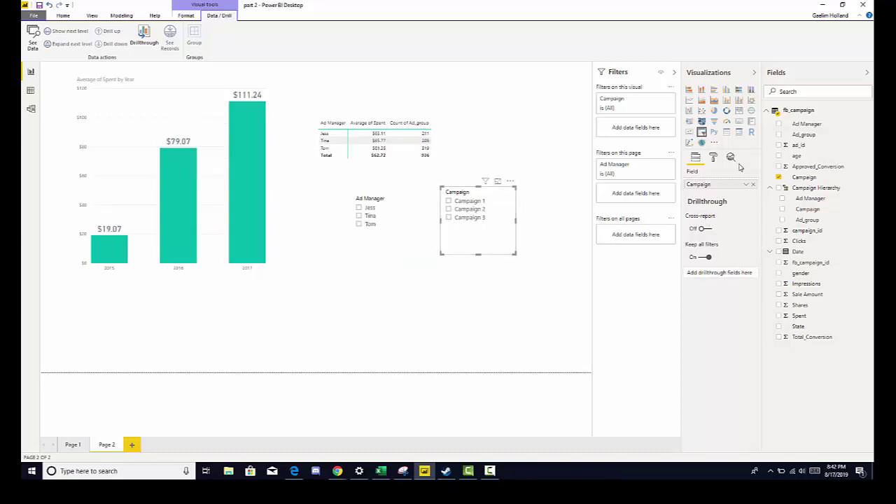
{"action": "left_click_drag", "start_coordinate": [500, 254], "coordinate": [497, 248]}
Step: Change the Campaign slicer's style to Dropdown
{"action": "left_click", "coordinate": [430, 267]}
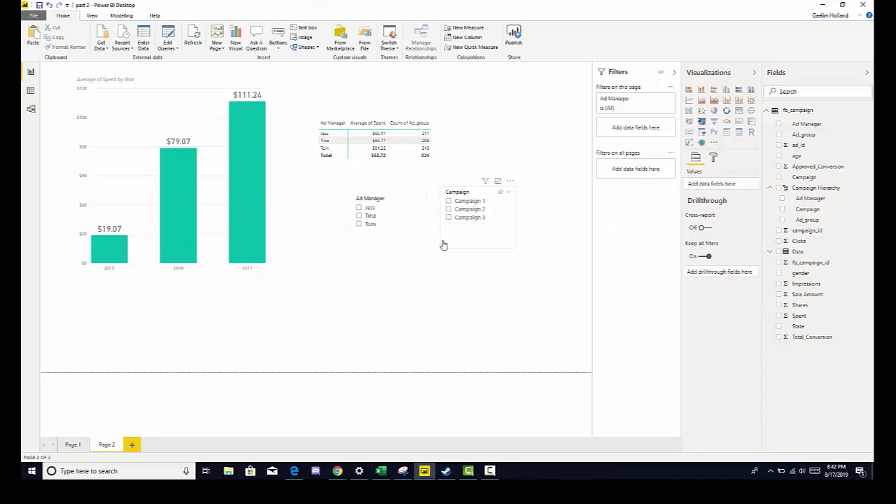
{"action": "left_click", "coordinate": [444, 243]}
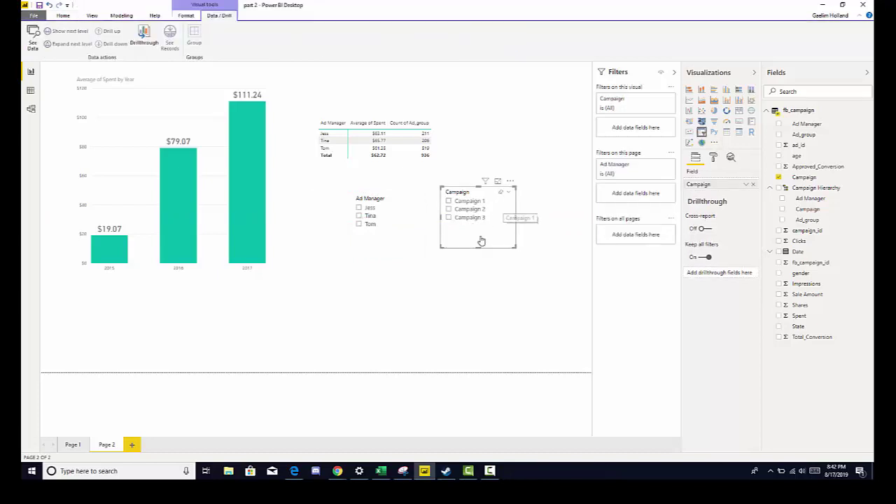
{"action": "left_click", "coordinate": [509, 198]}
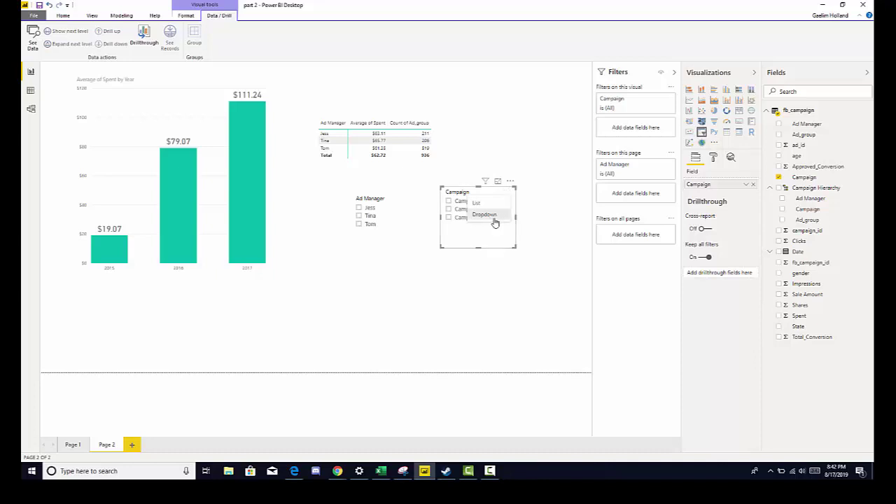
{"action": "left_click", "coordinate": [492, 215]}
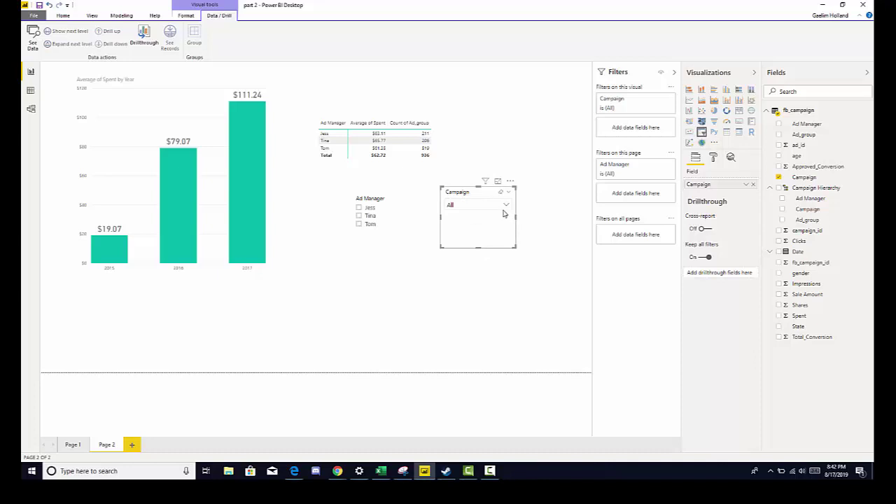
Step: Test the dropdown with Campaign 2, then reset it to All
{"action": "left_click", "coordinate": [505, 205]}
{"action": "left_click", "coordinate": [482, 223]}
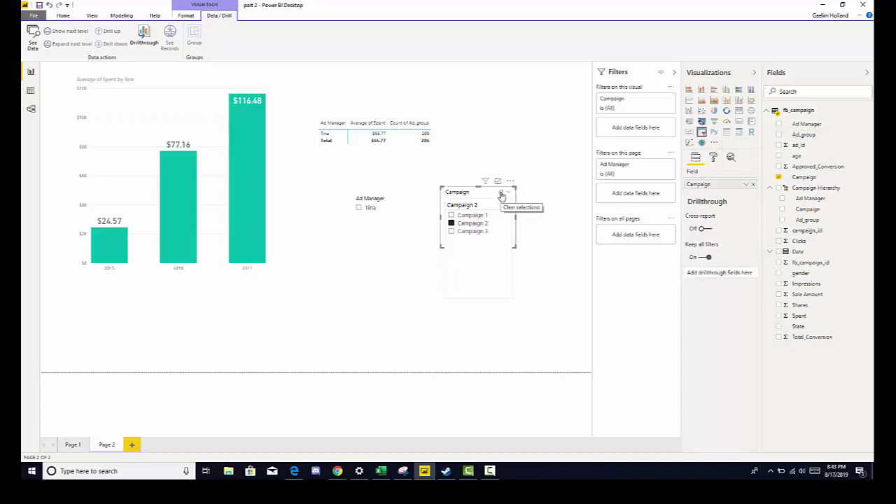
{"action": "left_click", "coordinate": [501, 196]}
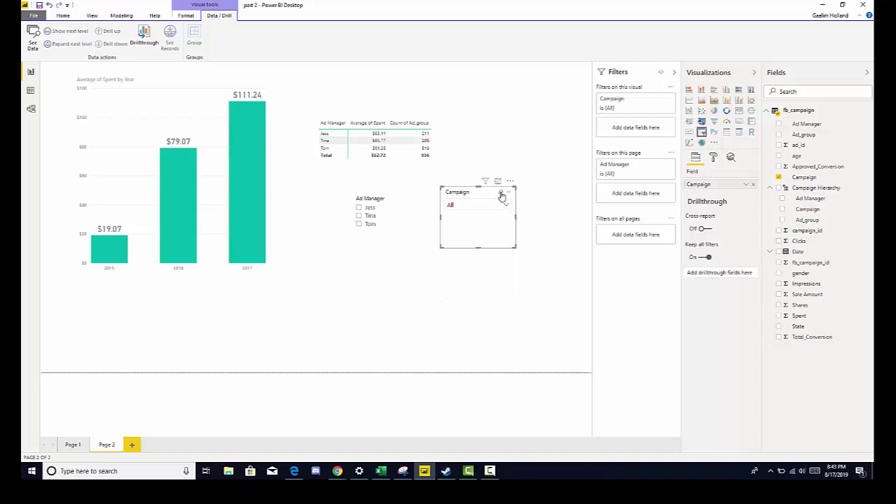
{"action": "left_click", "coordinate": [469, 310]}
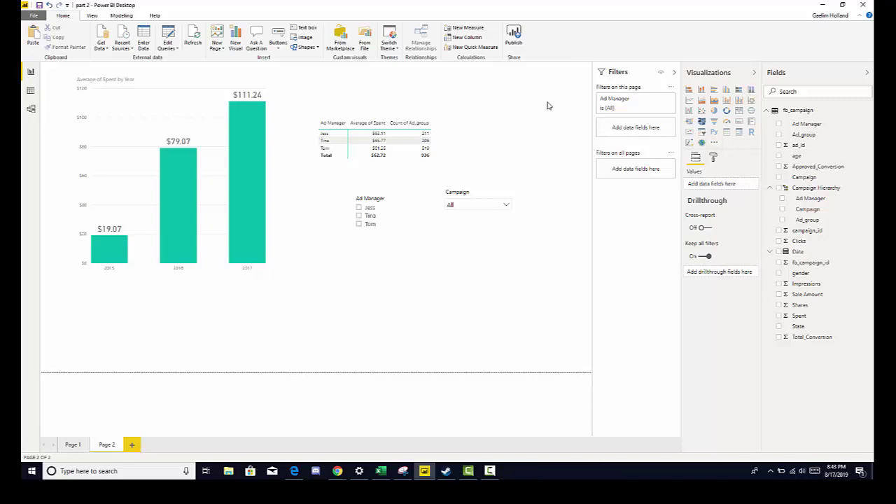
Step: Add a Date slicer and place it across the top of the page
{"action": "left_click", "coordinate": [702, 133]}
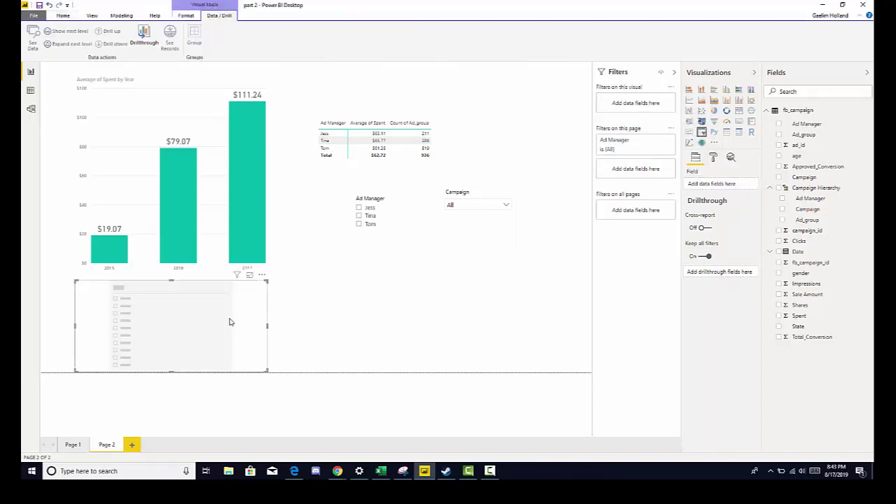
{"action": "left_click_drag", "start_coordinate": [223, 317], "coordinate": [518, 313]}
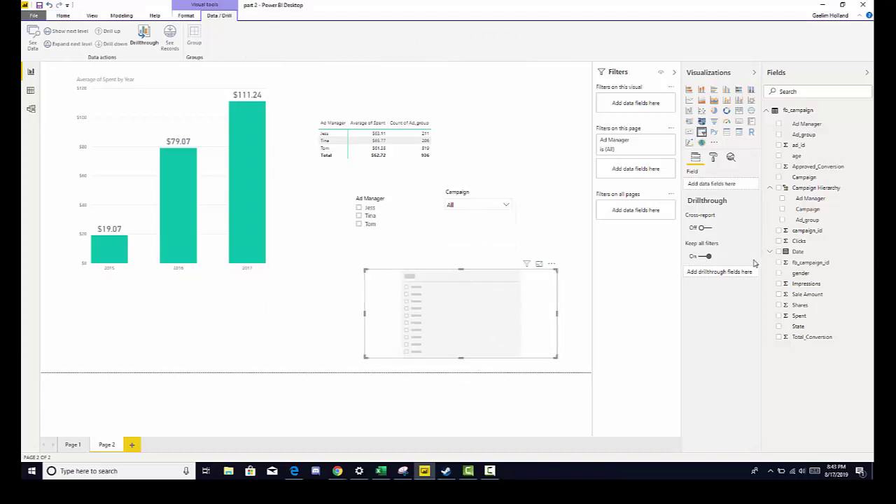
{"action": "left_click", "coordinate": [779, 252]}
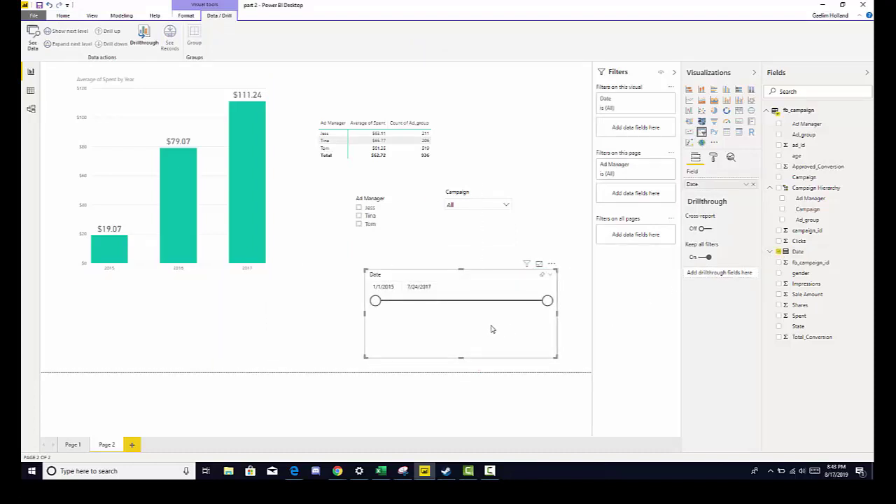
{"action": "left_click_drag", "start_coordinate": [490, 328], "coordinate": [505, 122]}
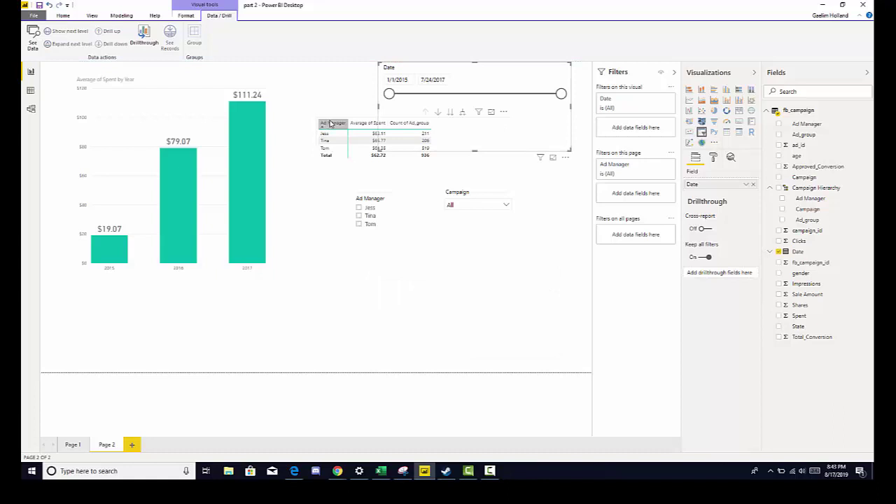
Step: Move the table below the slicers and line up the Ad Manager, Campaign and Date slicers
{"action": "left_click_drag", "start_coordinate": [337, 134], "coordinate": [329, 287]}
{"action": "left_click", "coordinate": [378, 235]}
{"action": "left_click_drag", "start_coordinate": [378, 234], "coordinate": [367, 229]}
{"action": "left_click_drag", "start_coordinate": [482, 207], "coordinate": [448, 260]}
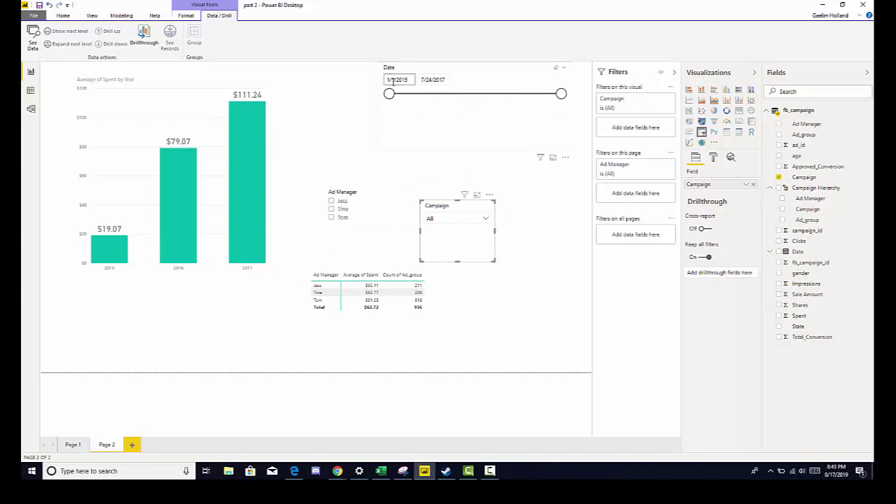
{"action": "left_click_drag", "start_coordinate": [454, 114], "coordinate": [426, 129]}
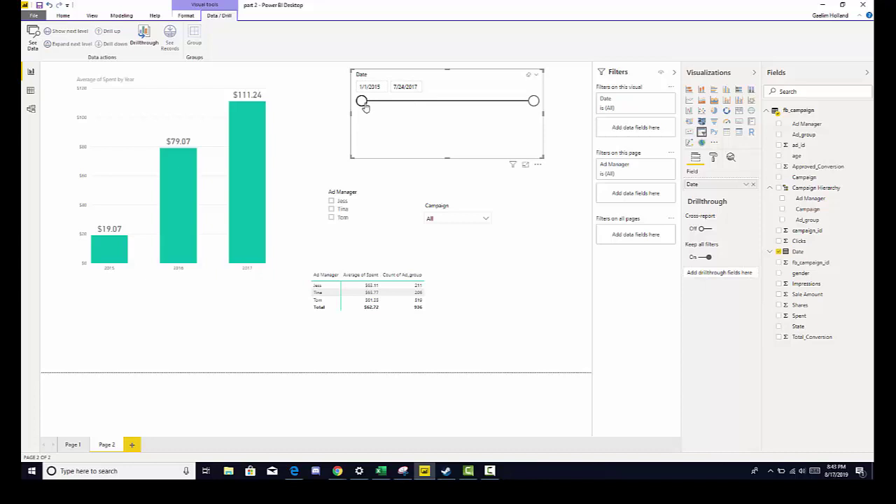
Step: Test the date range by raising the start to 12/30/2016, then reset it to 1/1/2015
{"action": "left_click_drag", "start_coordinate": [365, 107], "coordinate": [501, 110]}
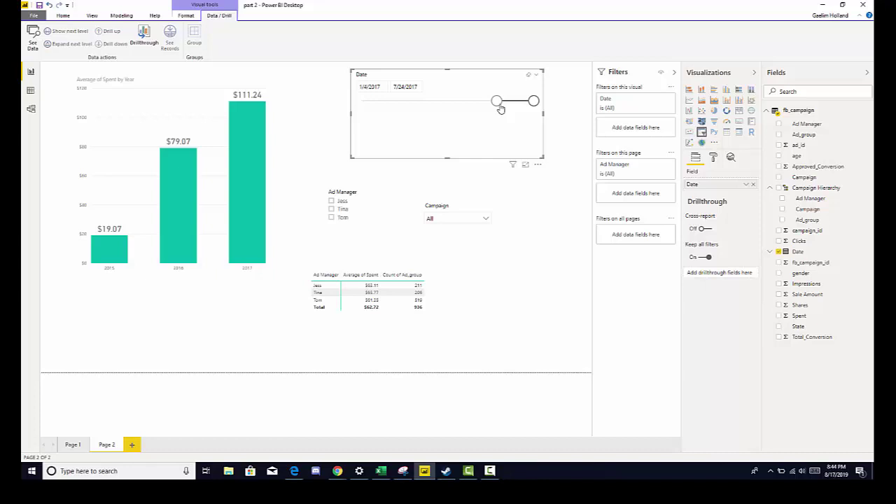
{"action": "left_click_drag", "start_coordinate": [496, 111], "coordinate": [494, 111]}
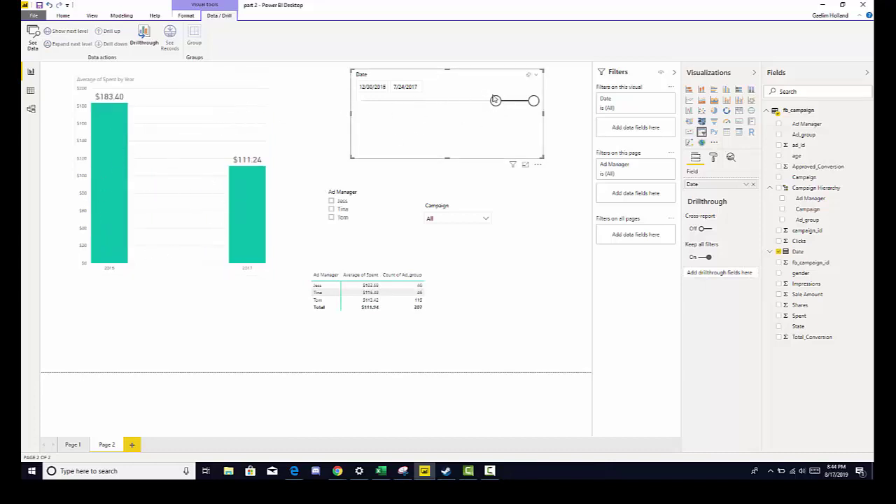
{"action": "left_click_drag", "start_coordinate": [497, 101], "coordinate": [361, 102]}
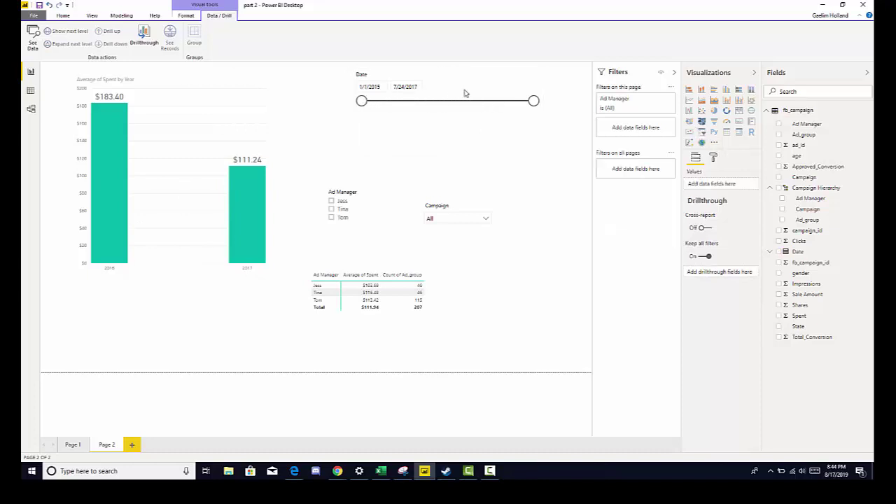
Step: Try the Date slicer's Before, After, List and Dropdown styles
{"action": "left_click", "coordinate": [535, 78]}
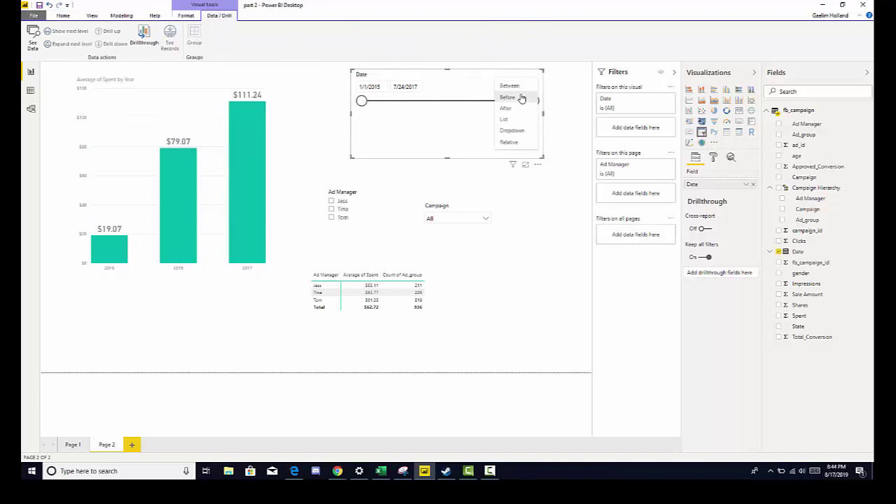
{"action": "left_click", "coordinate": [522, 98]}
{"action": "left_click", "coordinate": [535, 77]}
{"action": "left_click", "coordinate": [526, 98]}
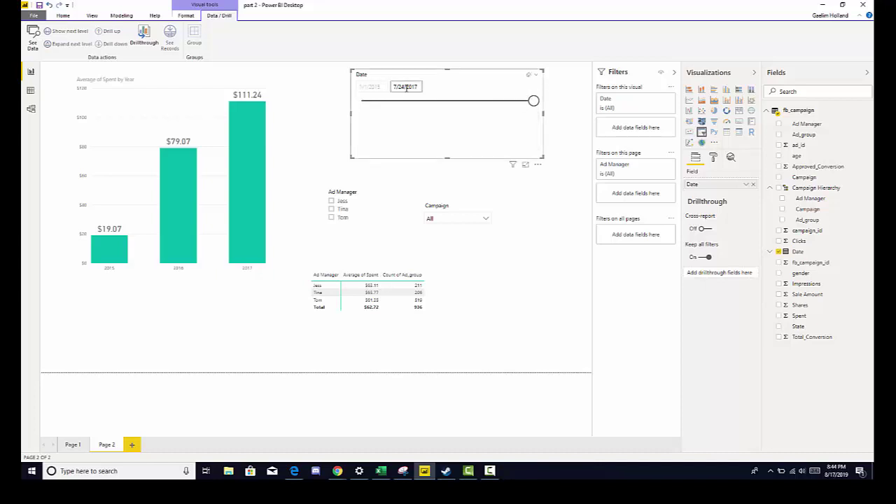
{"action": "left_click", "coordinate": [537, 75]}
{"action": "left_click", "coordinate": [531, 106]}
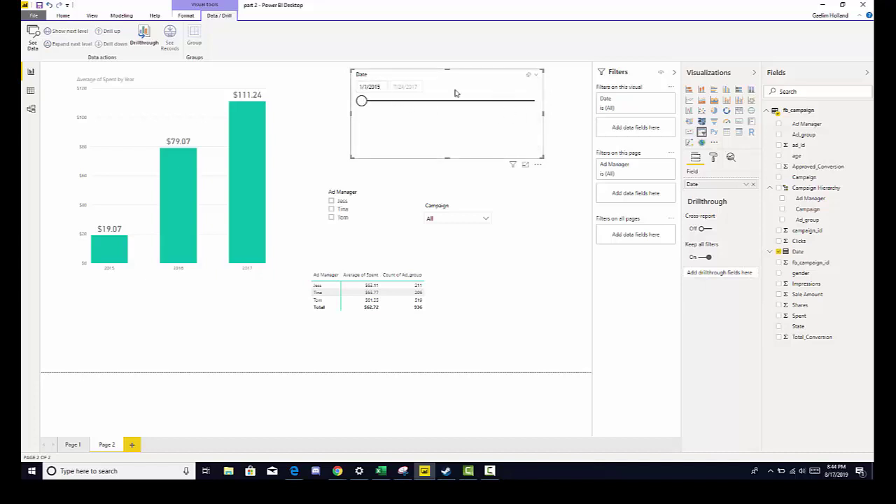
{"action": "left_click", "coordinate": [536, 76]}
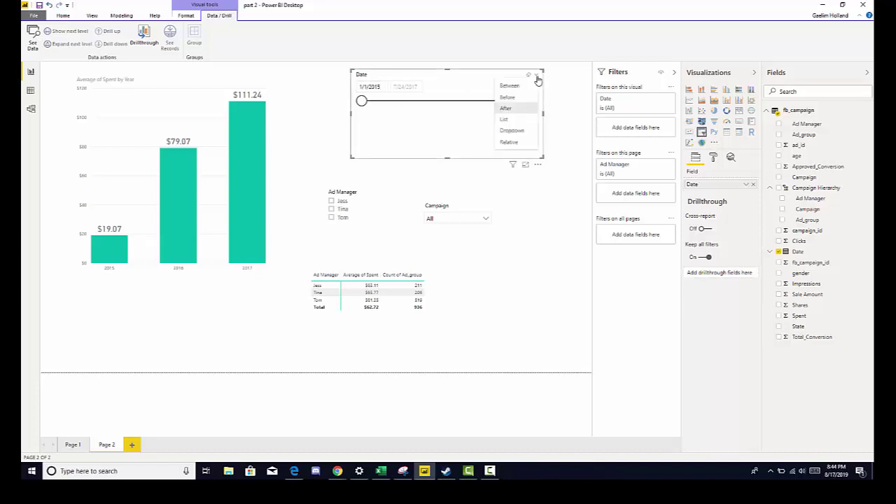
{"action": "left_click", "coordinate": [518, 125]}
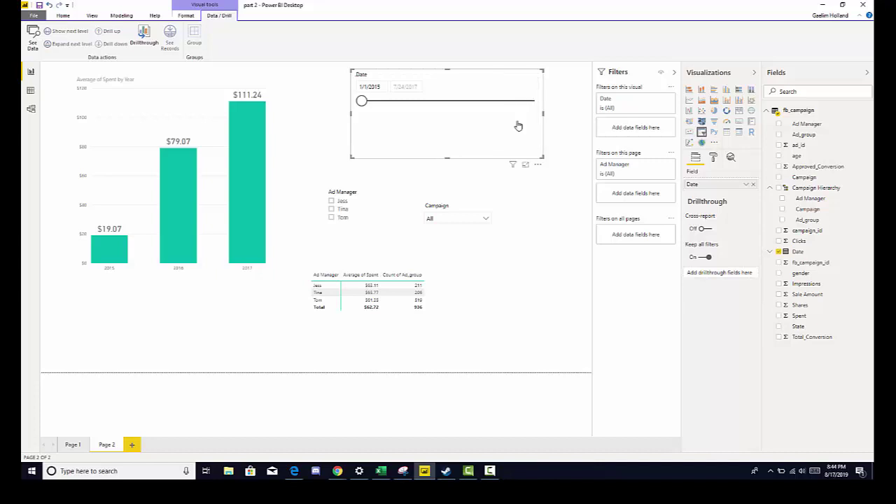
{"action": "left_click", "coordinate": [537, 77]}
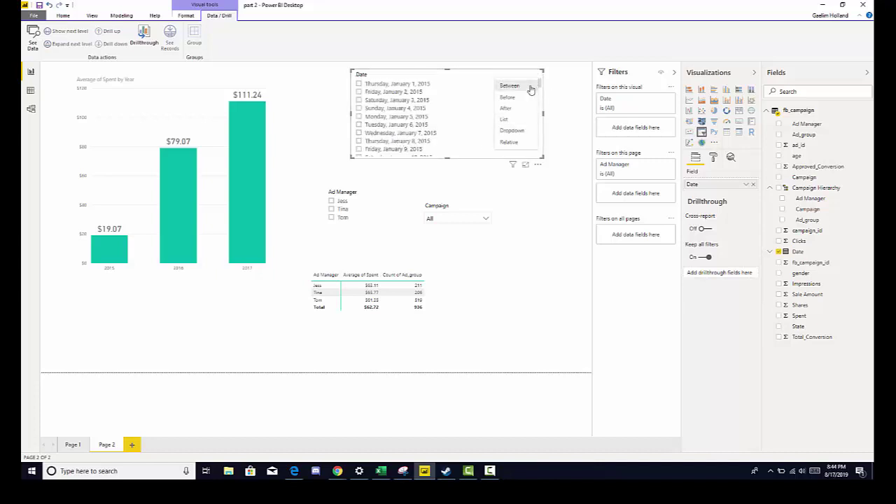
{"action": "left_click", "coordinate": [512, 131]}
{"action": "left_click", "coordinate": [527, 90]}
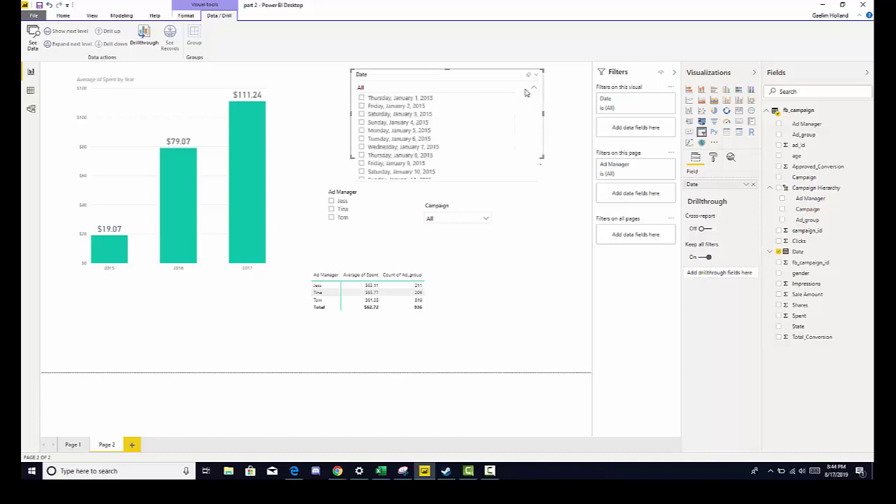
{"action": "left_click", "coordinate": [526, 92]}
Step: Switch the Date slicer to Relative and set it to Last 1 Weeks
{"action": "left_click", "coordinate": [536, 80]}
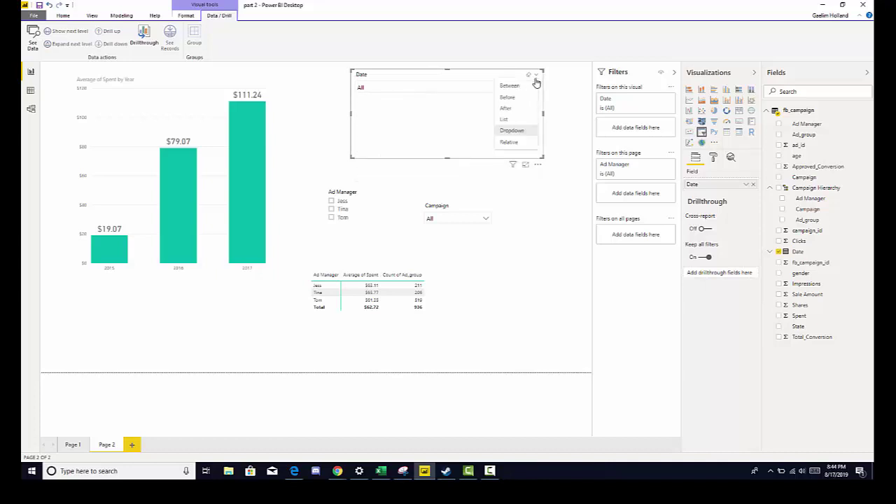
{"action": "left_click", "coordinate": [511, 141]}
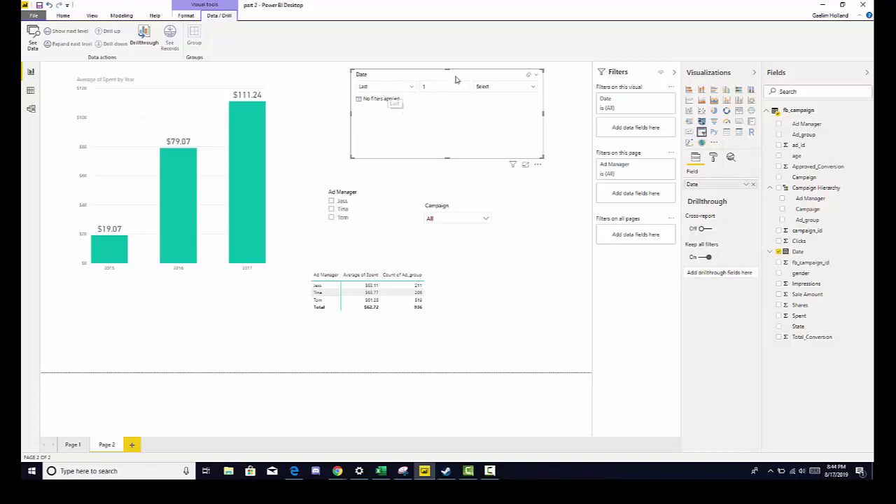
{"action": "left_click", "coordinate": [497, 85]}
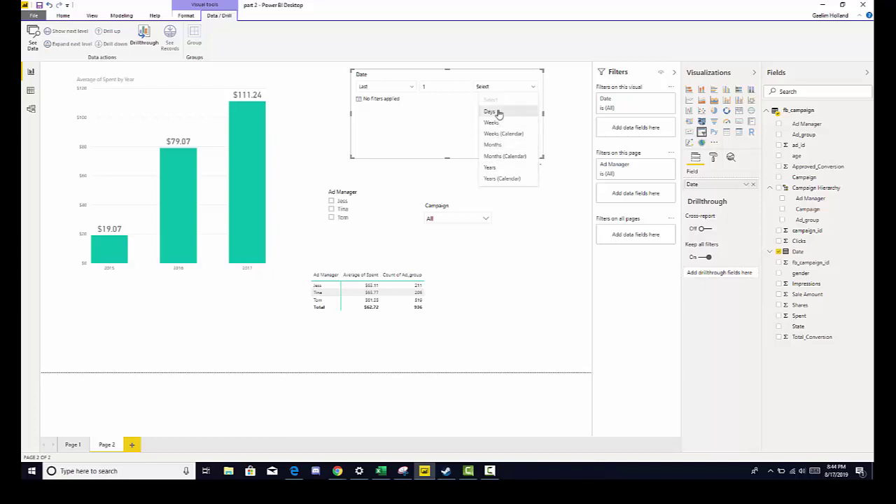
{"action": "left_click", "coordinate": [511, 168]}
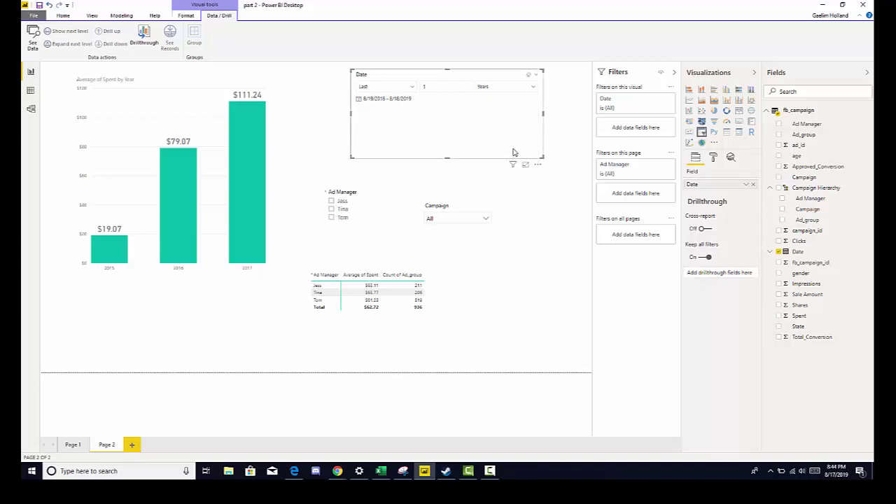
{"action": "left_click", "coordinate": [522, 87]}
{"action": "left_click", "coordinate": [508, 119]}
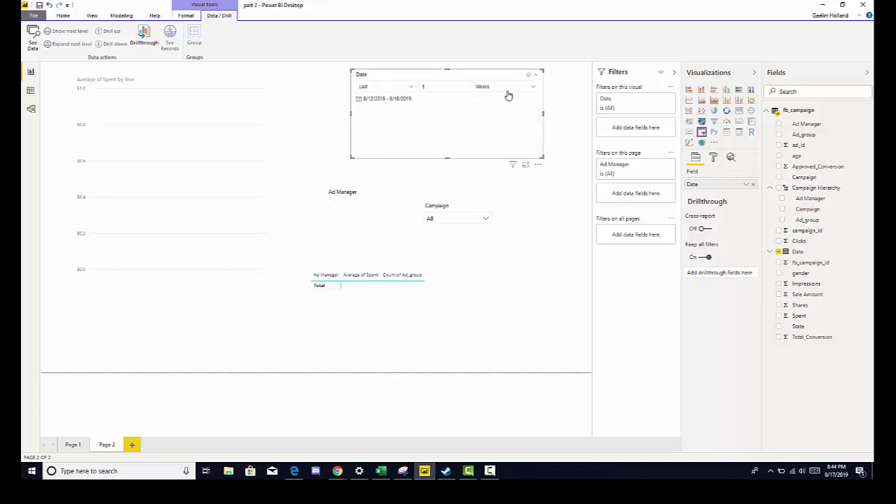
Step: Clear the Date slicer's relative filter and shorten its box
{"action": "key", "text": "Escape"}
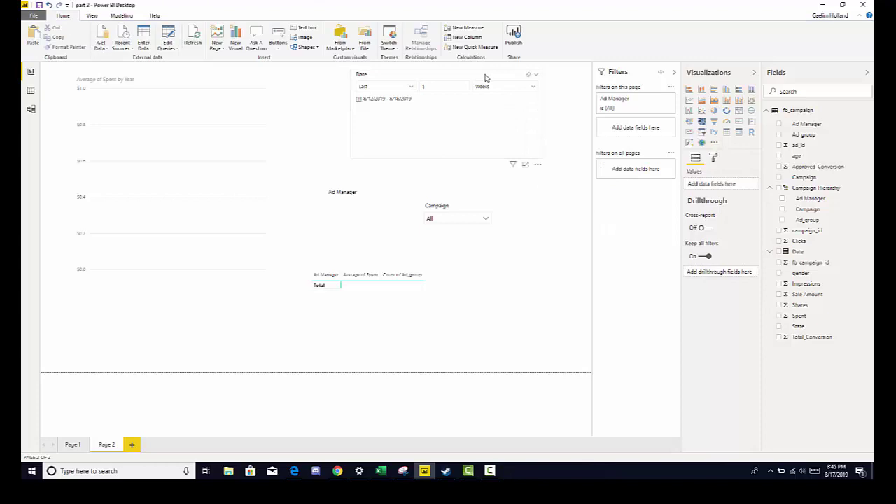
{"action": "left_click", "coordinate": [529, 75]}
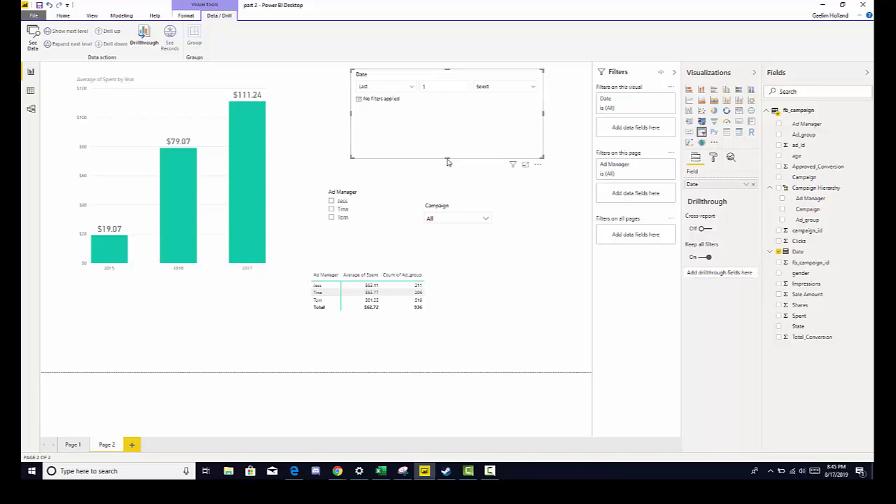
{"action": "left_click_drag", "start_coordinate": [452, 160], "coordinate": [459, 118]}
{"action": "left_click", "coordinate": [458, 112]}
{"action": "left_click", "coordinate": [436, 105]}
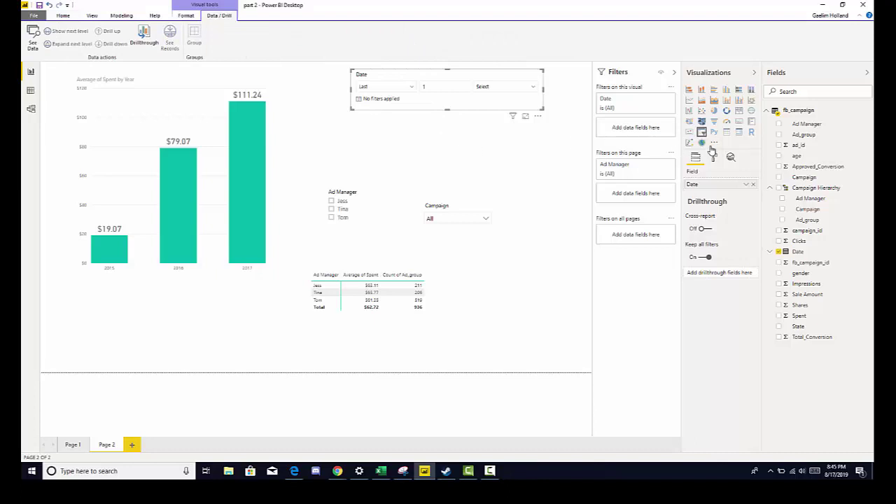
{"action": "left_click", "coordinate": [518, 153]}
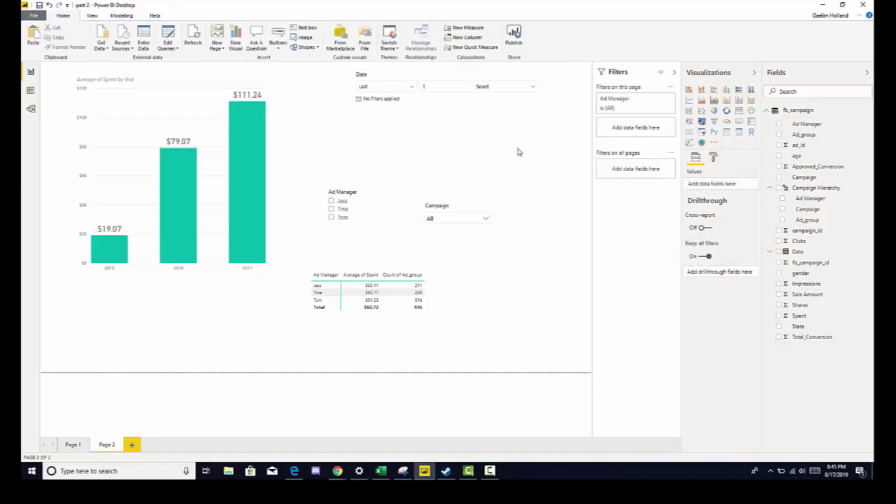
Step: Place a Spent slicer above Ad Manager and set its range to $56.59–$639.95
{"action": "left_click", "coordinate": [701, 133]}
{"action": "left_click_drag", "start_coordinate": [200, 294], "coordinate": [450, 136]}
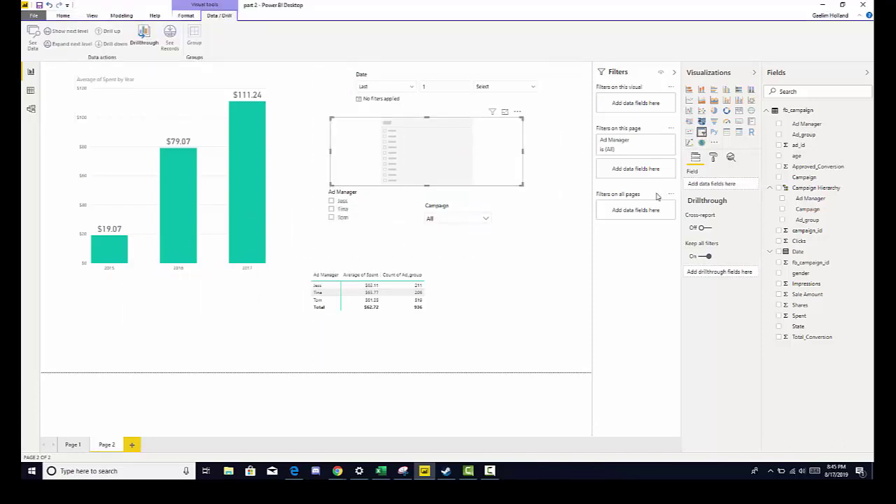
{"action": "left_click", "coordinate": [780, 317]}
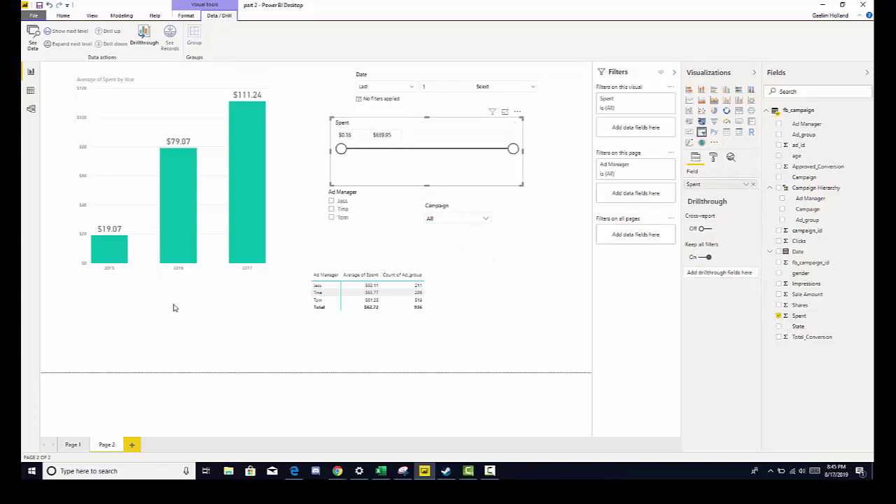
{"action": "left_click_drag", "start_coordinate": [349, 153], "coordinate": [466, 149]}
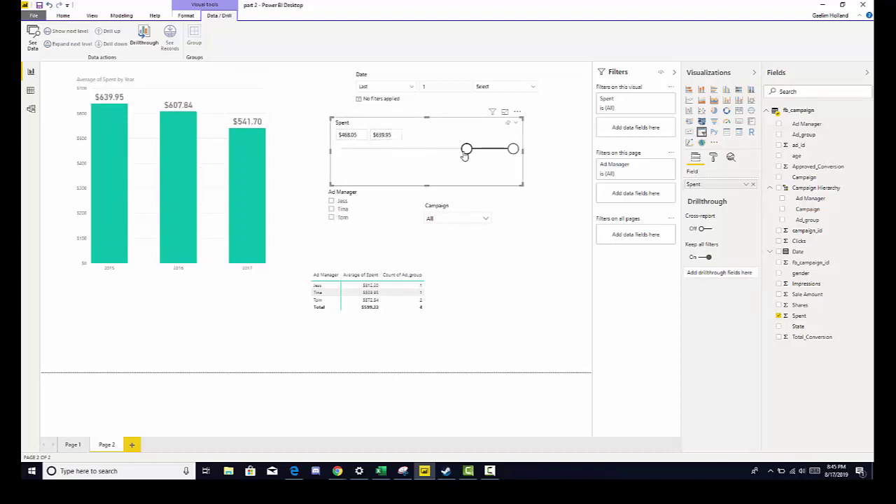
{"action": "left_click_drag", "start_coordinate": [466, 149], "coordinate": [356, 152]}
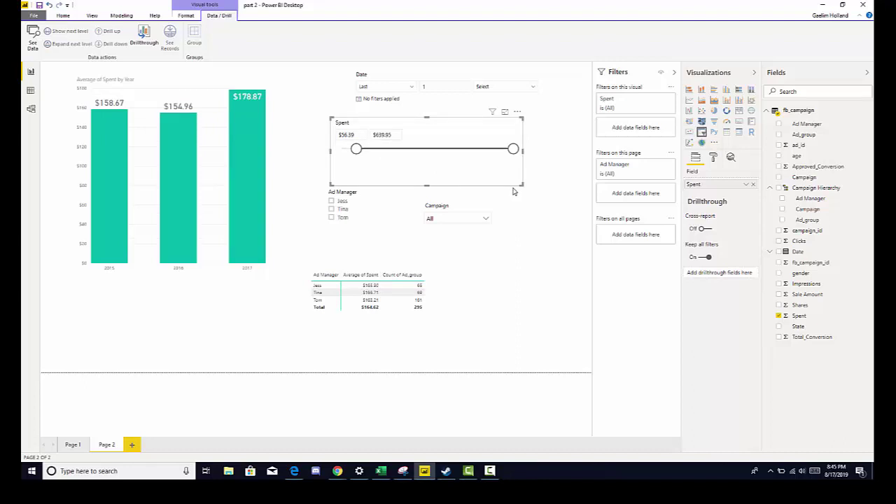